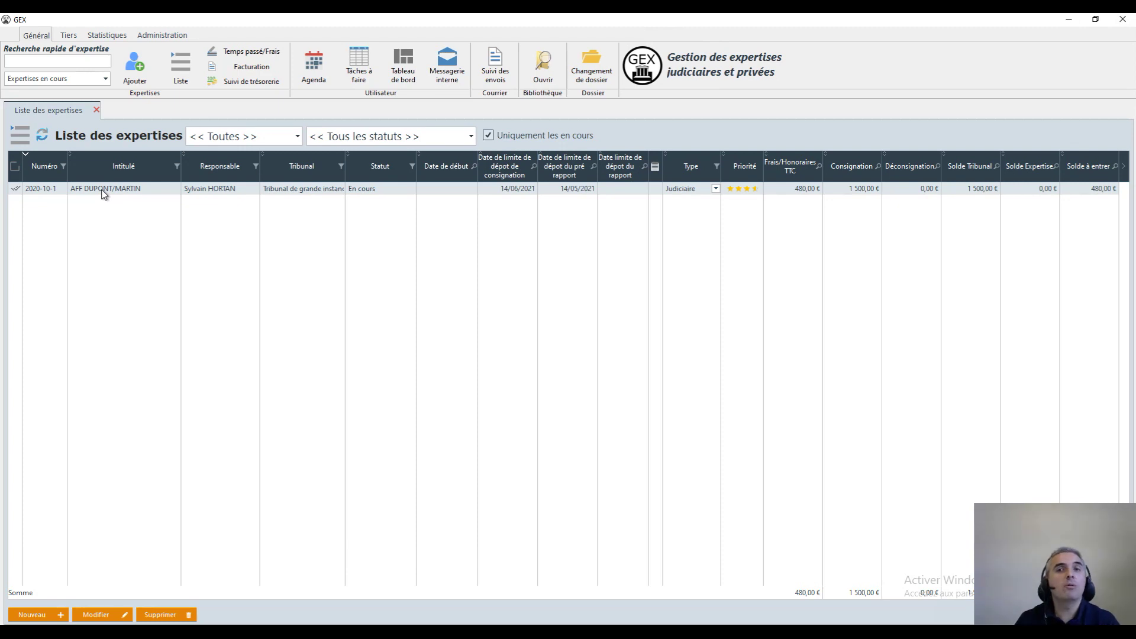
# Open the listed expertise and choose the "Pré rapport expertise" document template from Matrices Judiciaires > Expertise for its correspondence
pyautogui.doubleClick(102, 190)
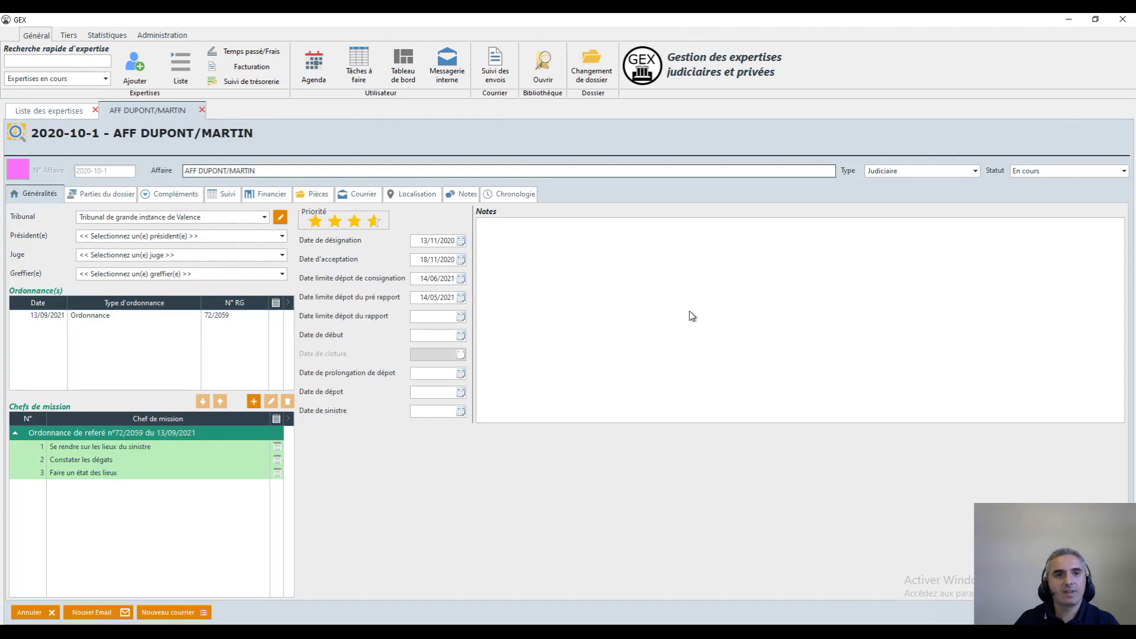
pyautogui.click(364, 193)
pyautogui.click(174, 215)
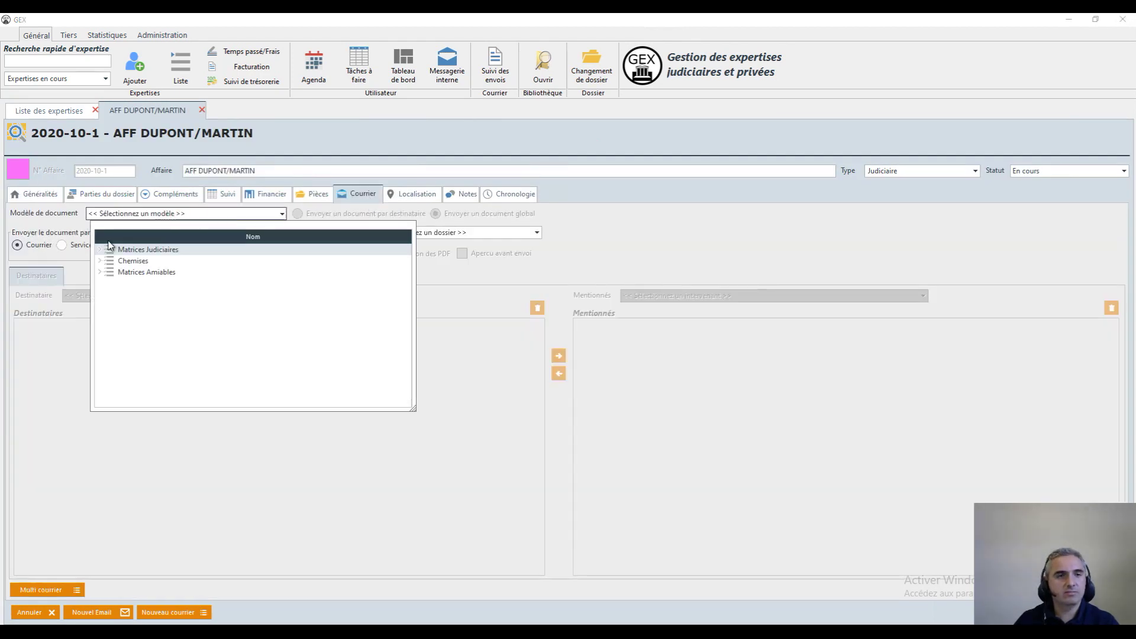
pyautogui.click(100, 249)
pyautogui.click(111, 295)
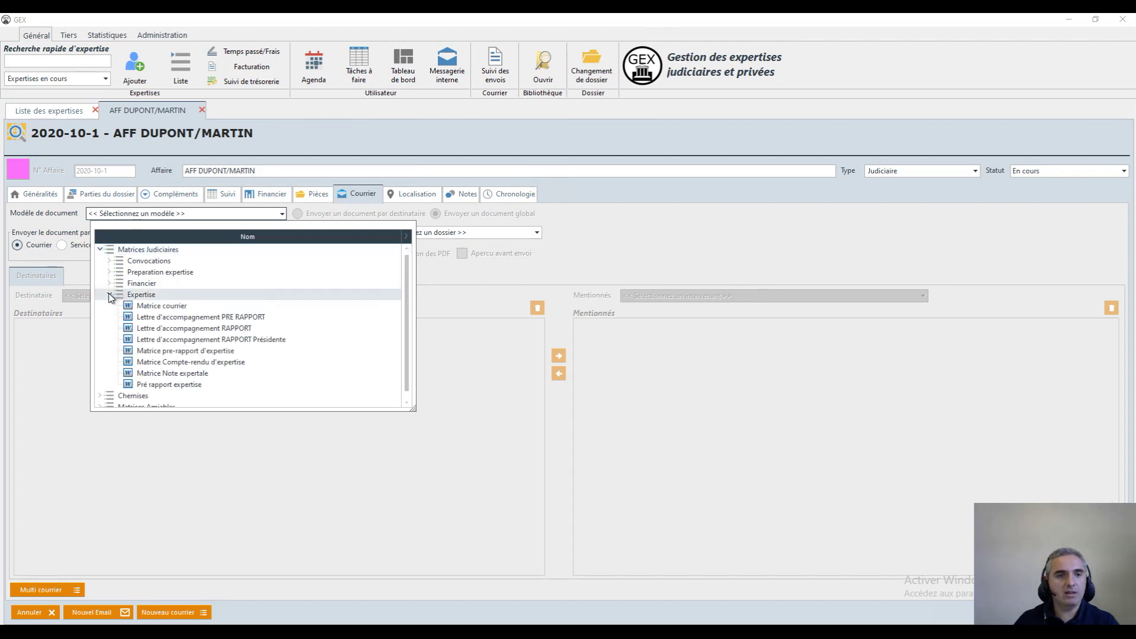
pyautogui.click(183, 386)
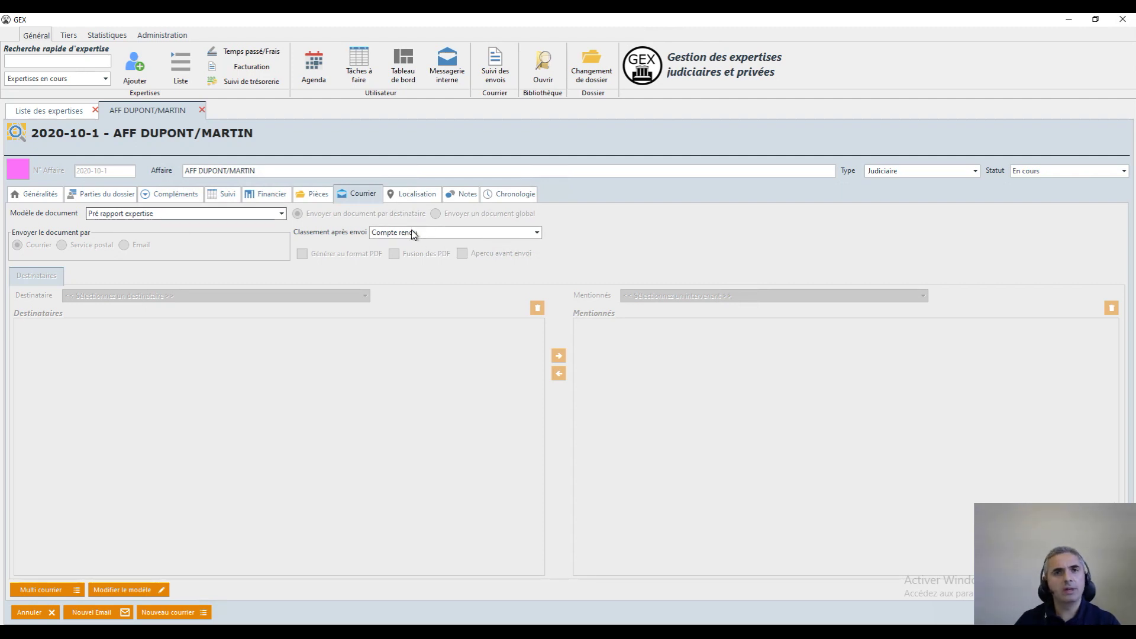
# Open the pre-report template for editing and review its merge fields, table of contents and section placeholders through "Rappels des chefs de missions"
pyautogui.click(155, 591)
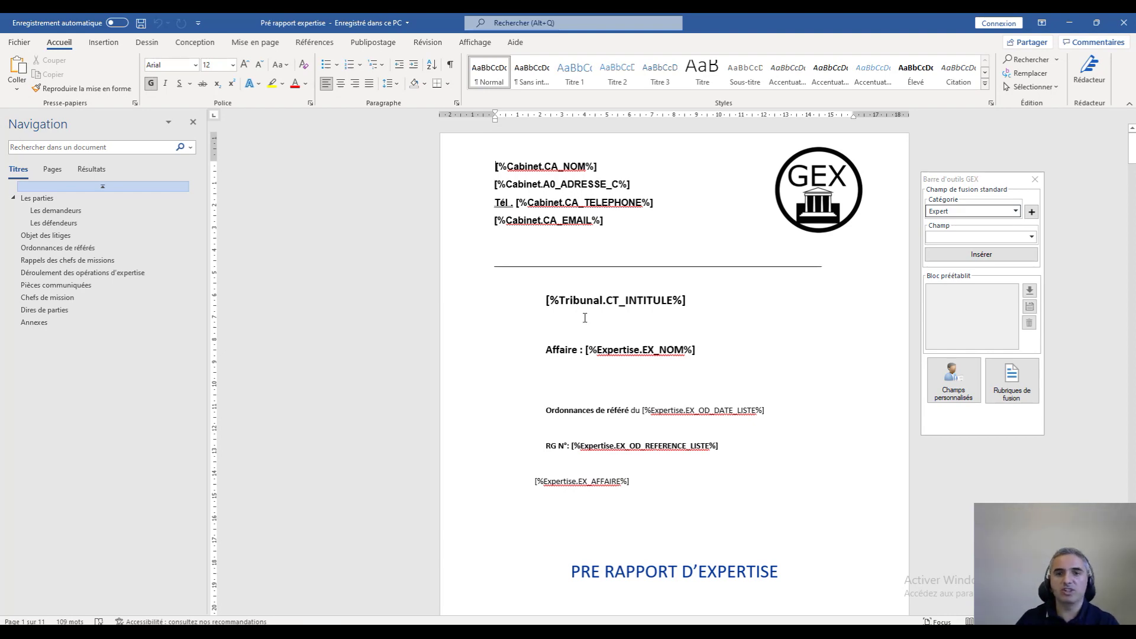
pyautogui.scroll(-5, 568, 284)
pyautogui.scroll(-9, 593, 327)
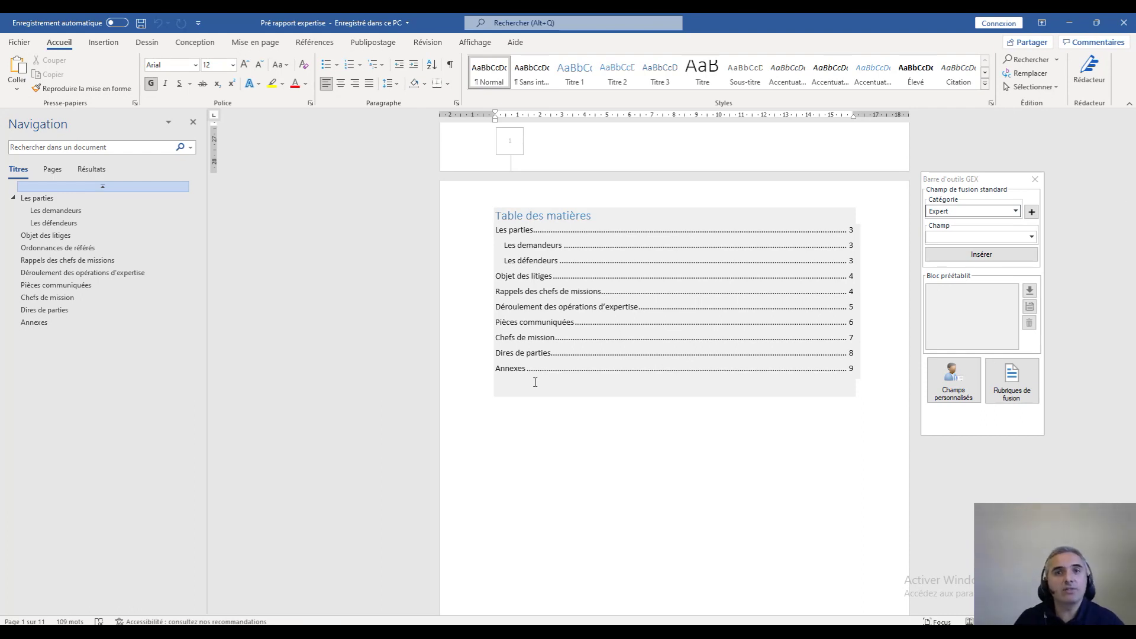
pyautogui.scroll(-5, 585, 402)
pyautogui.scroll(-6, 589, 405)
pyautogui.scroll(-10, 589, 405)
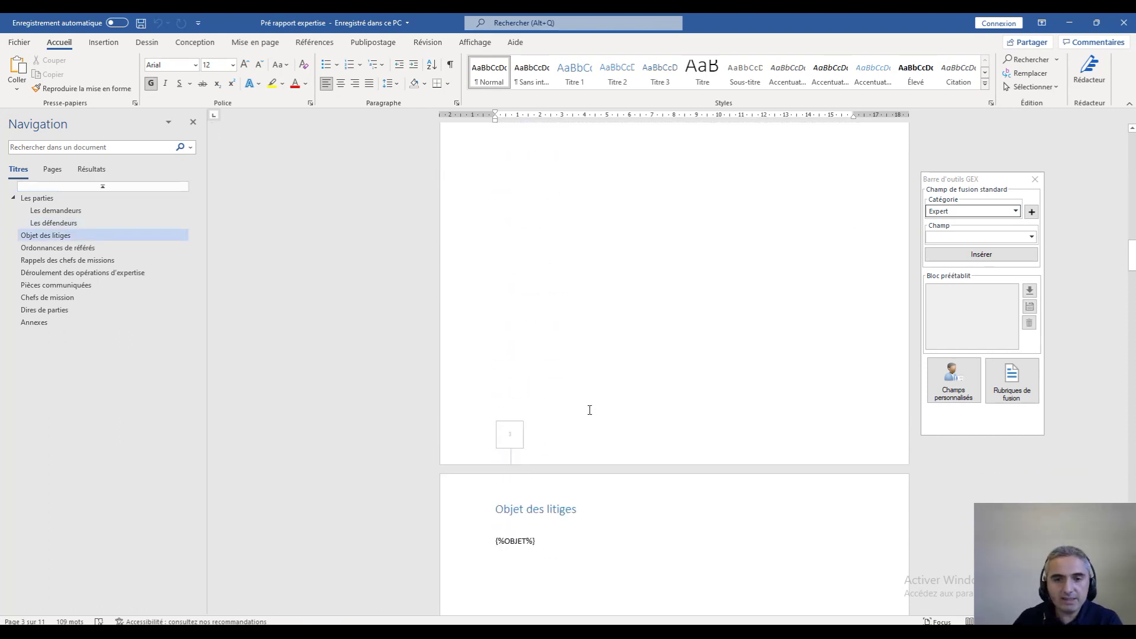
pyautogui.scroll(-10, 592, 419)
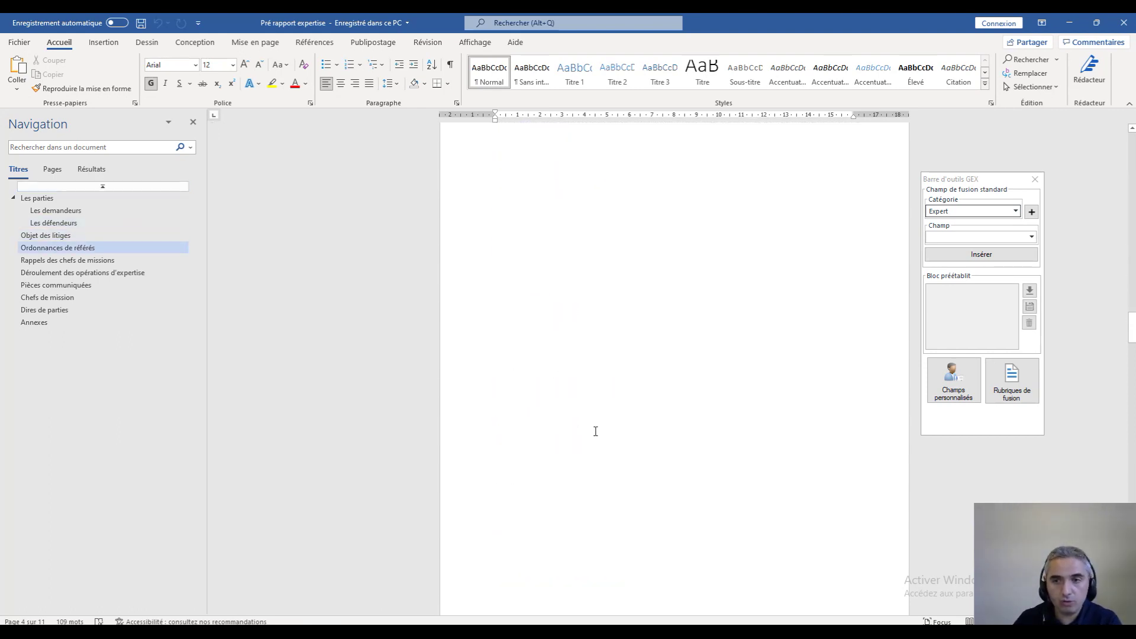
pyautogui.scroll(-4, 595, 431)
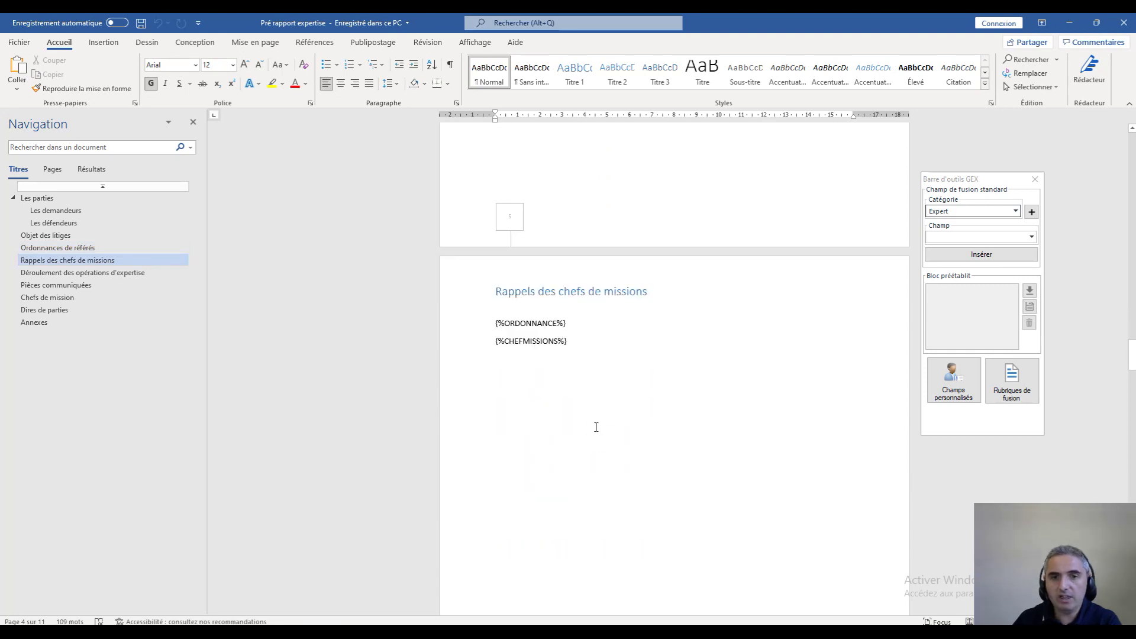
# Inspect the content of the DEMANDEURS merge rubric used under "Les demandeurs", and close the rubric settings
pyautogui.moveTo(1130, 355); pyautogui.dragTo(1130, 224)
pyautogui.click(512, 379)
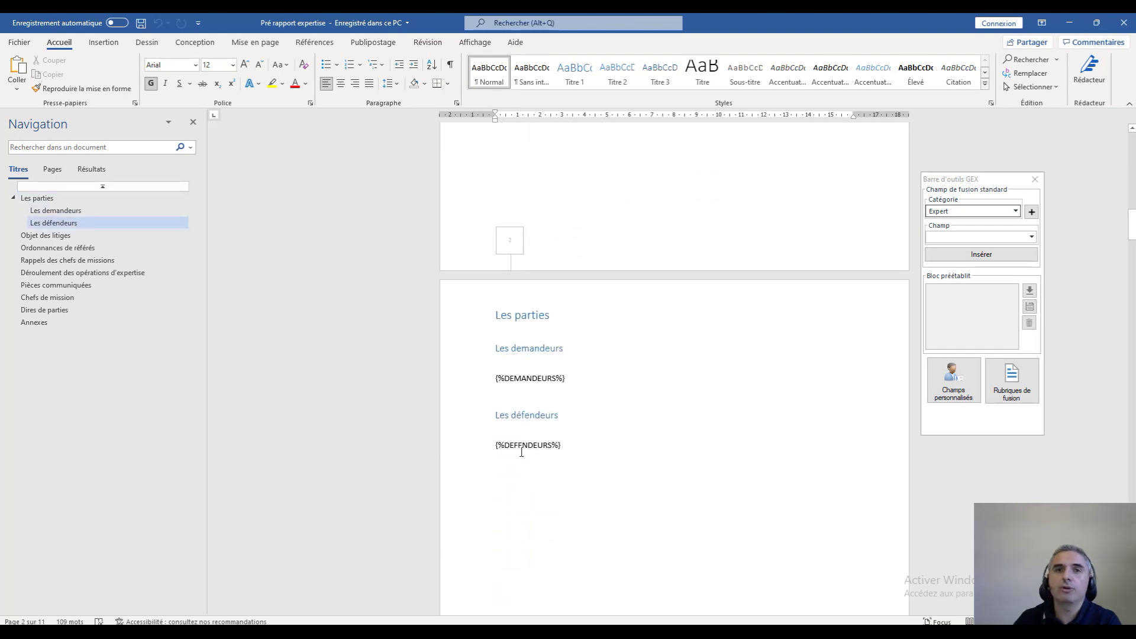
pyautogui.click(513, 379)
pyautogui.scroll(-1, 516, 363)
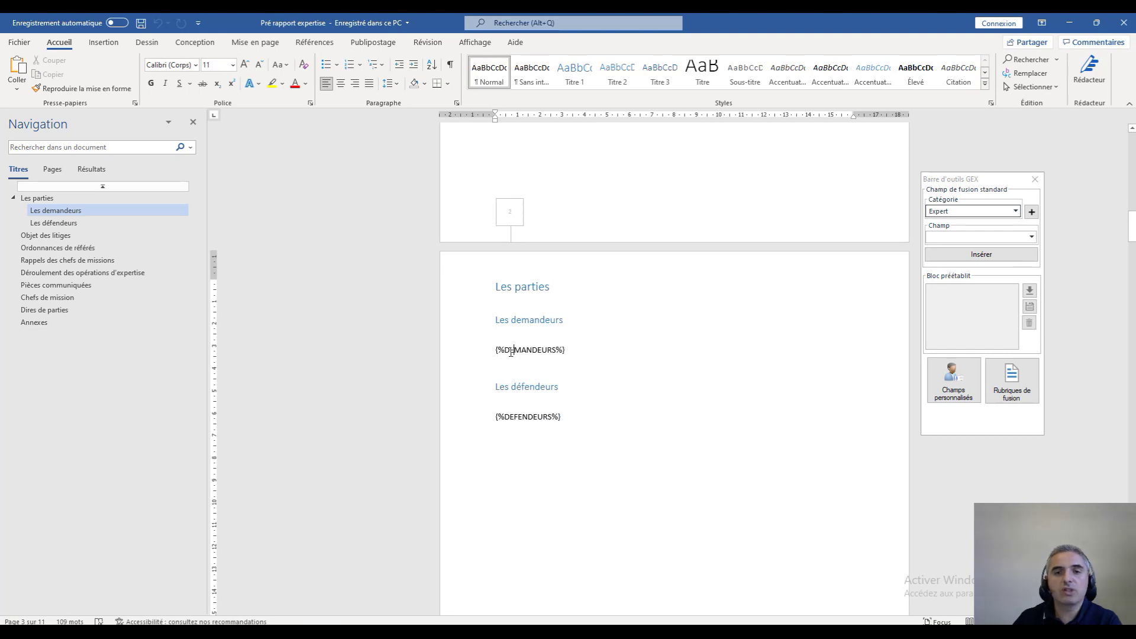
pyautogui.click(1010, 383)
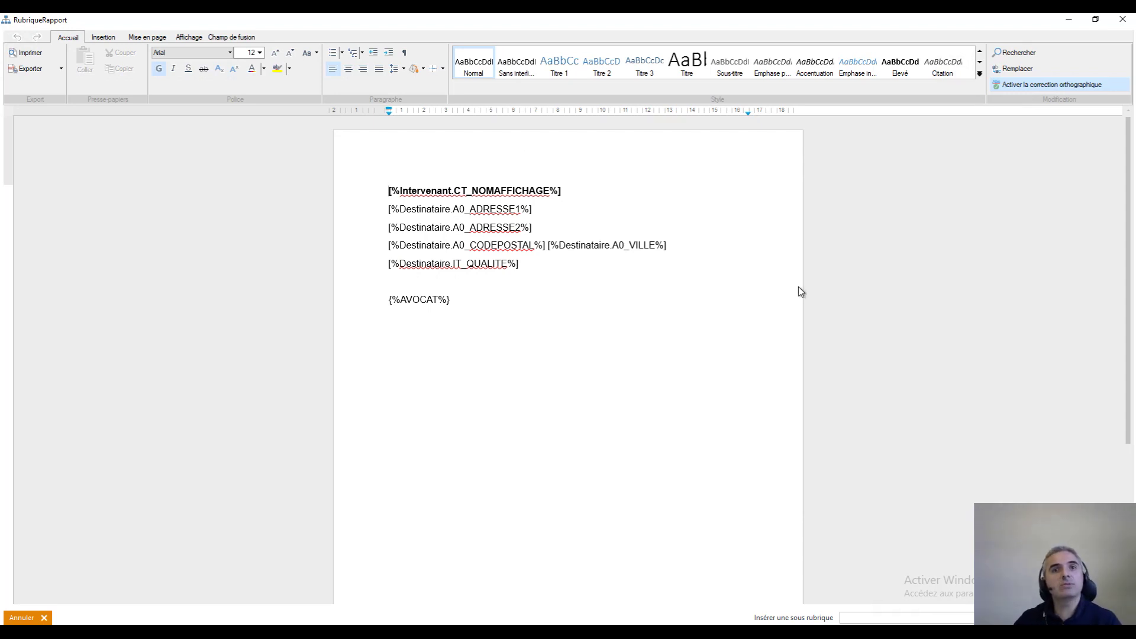
pyautogui.click(1126, 23)
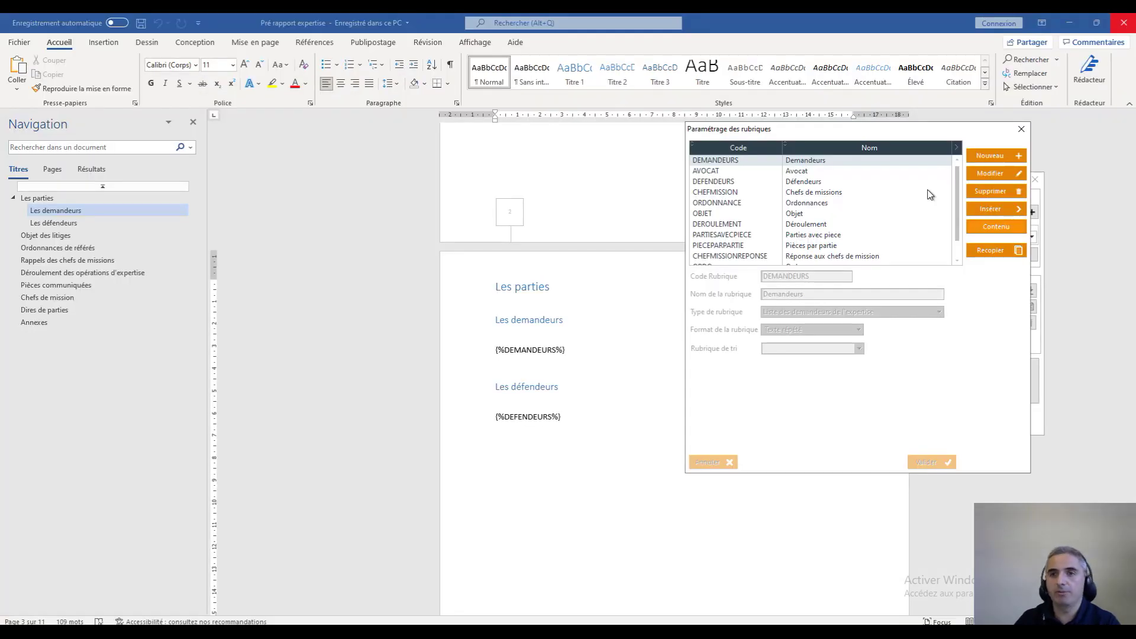
pyautogui.click(1015, 130)
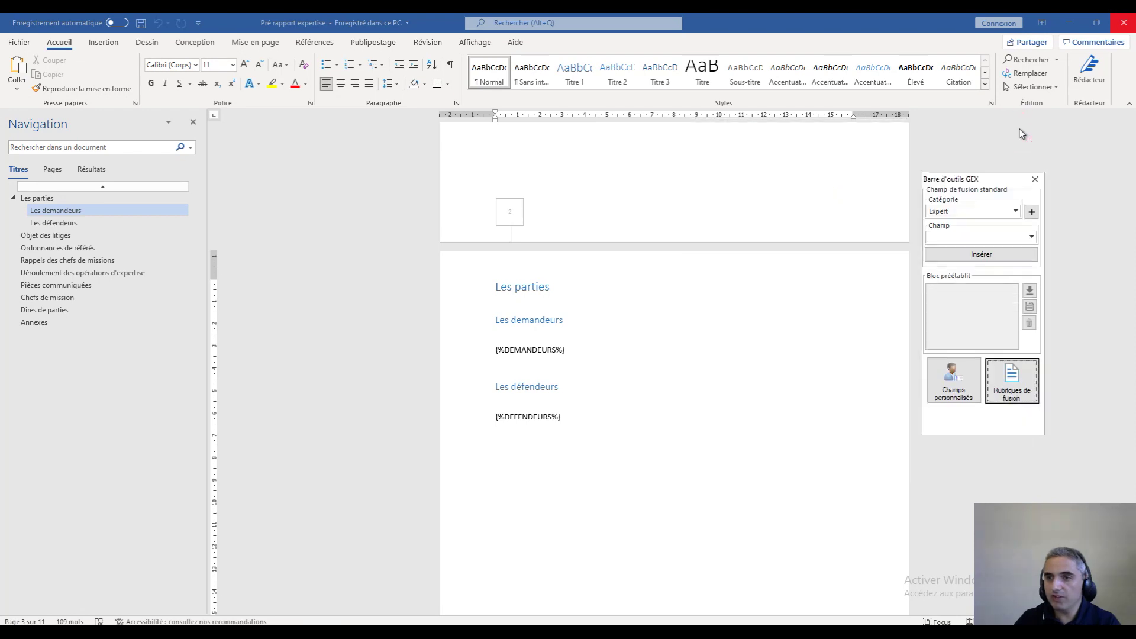
# Close the template and open the expertise's pre-report document with the option to modify the report
pyautogui.click(1123, 23)
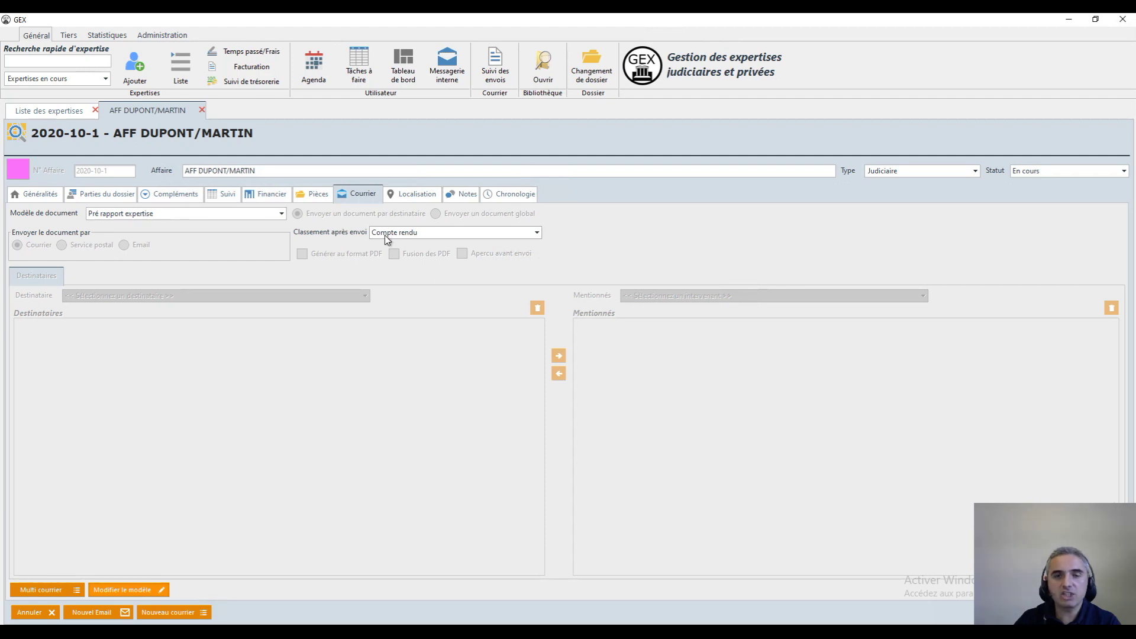
pyautogui.click(127, 590)
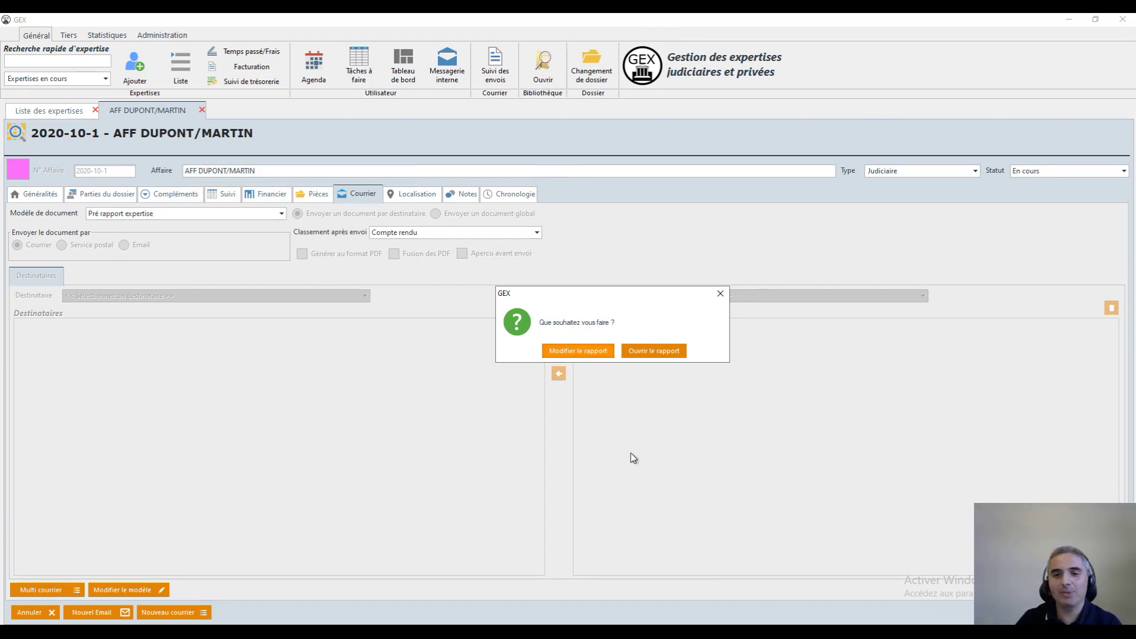
pyautogui.click(569, 353)
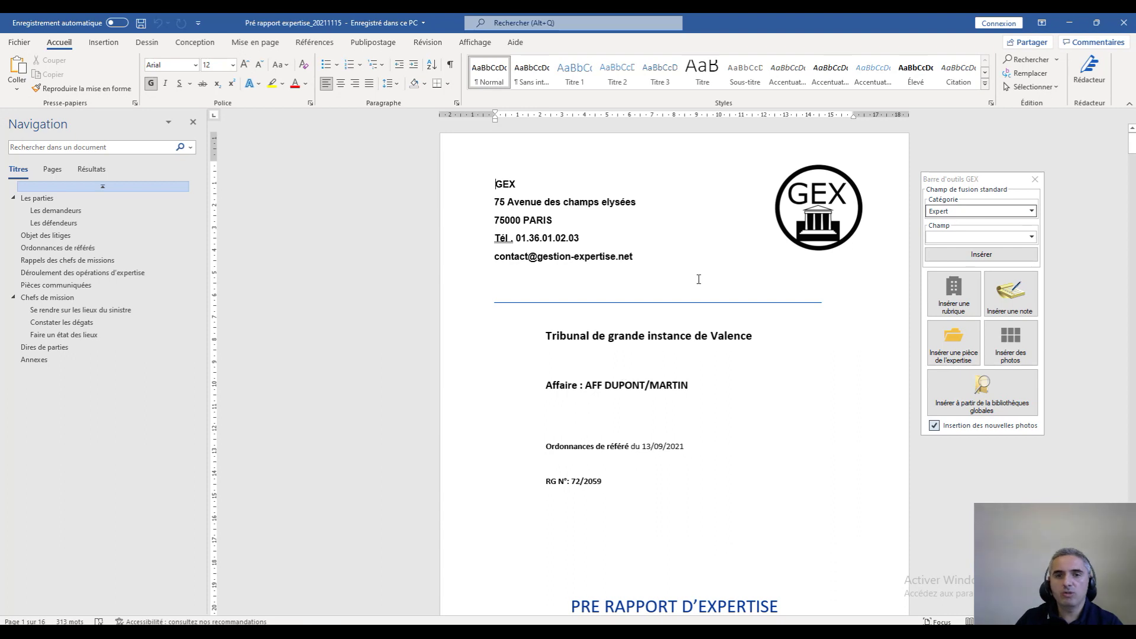
# Review the merged cover page and the table of contents of the pre-report
pyautogui.scroll(-2, 655, 397)
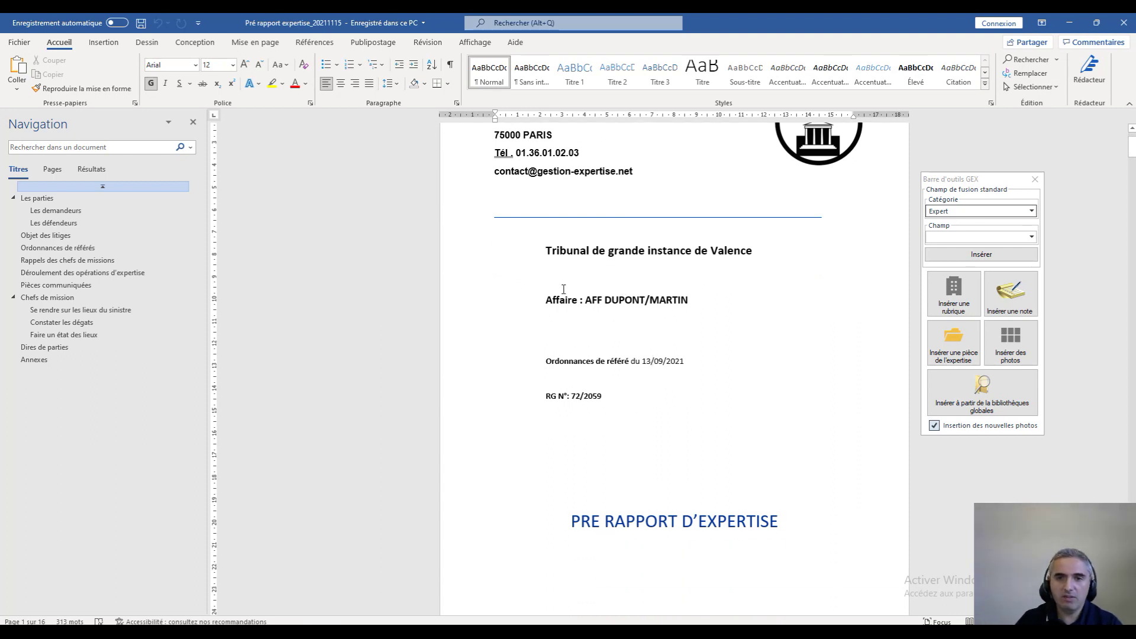
pyautogui.scroll(2, 601, 264)
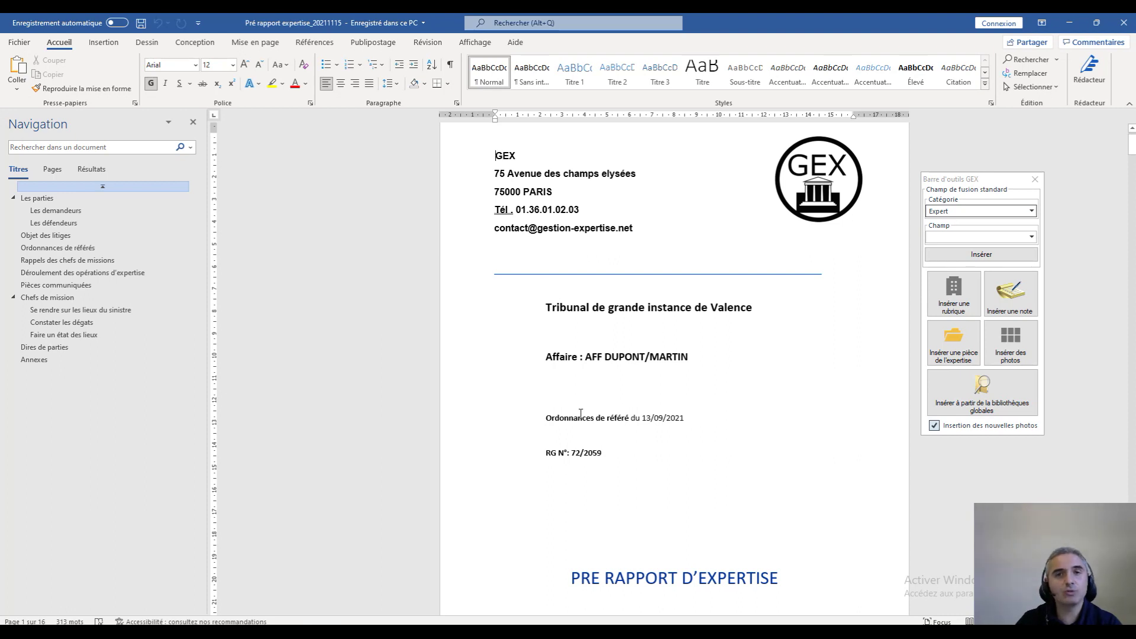
pyautogui.scroll(-2, 594, 457)
pyautogui.scroll(-10, 575, 343)
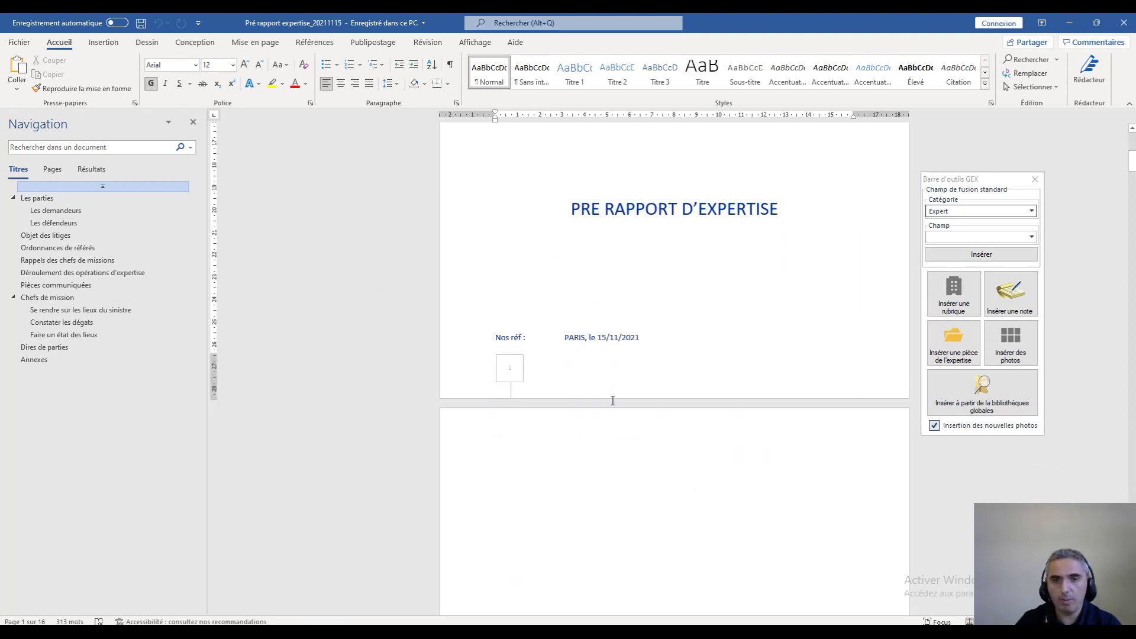
pyautogui.scroll(-7, 613, 401)
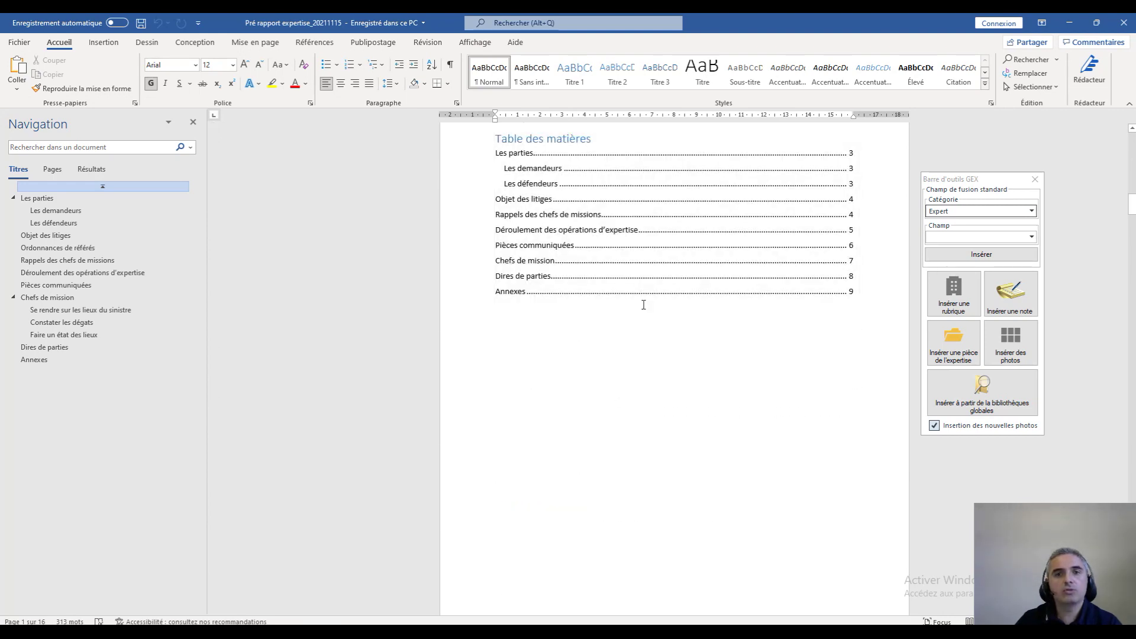
pyautogui.scroll(-6, 604, 340)
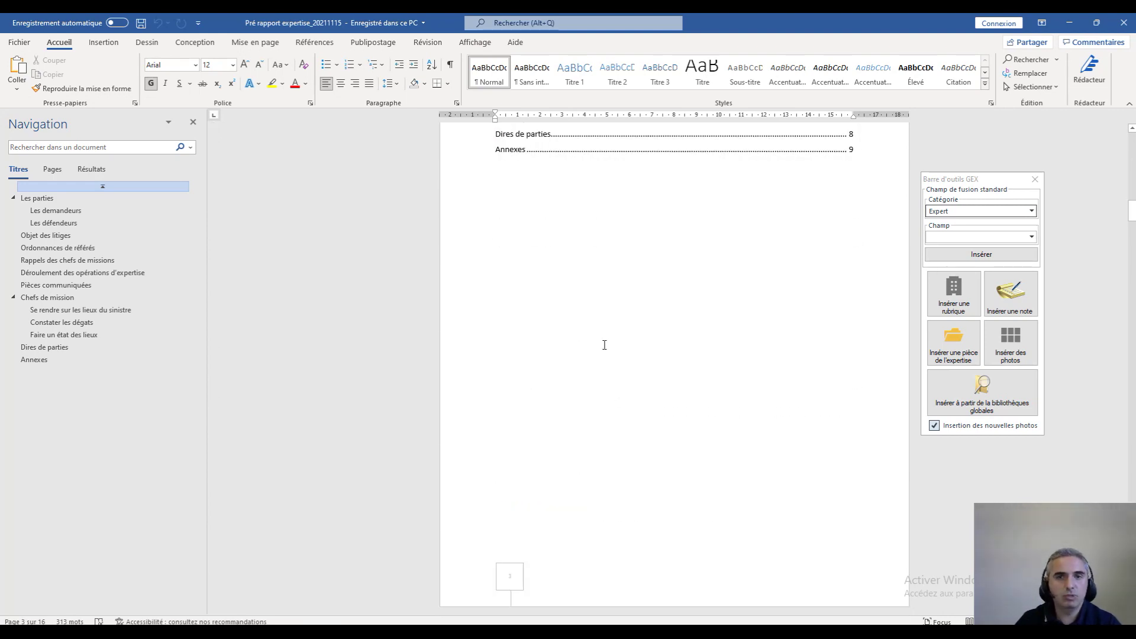
pyautogui.scroll(8, 609, 356)
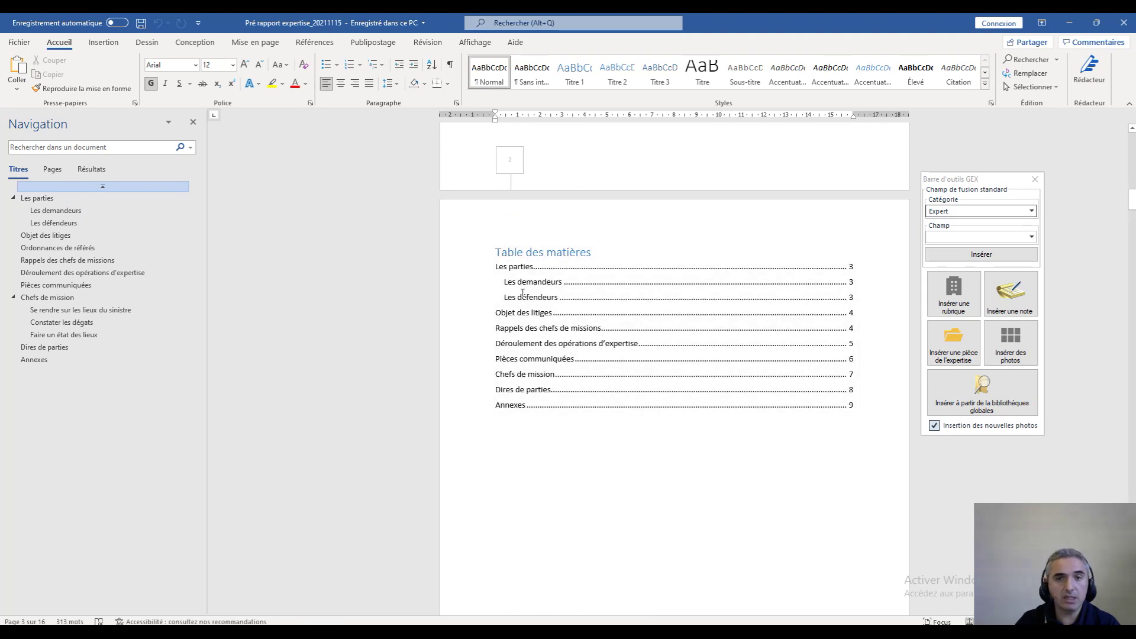
# Go to "Les parties" from the table of contents and check the claimants, defendants, their lawyers and the "Objet des litiges" text
pyautogui.keyDown('ctrl'); pyautogui.click(522, 272); pyautogui.keyUp('ctrl')
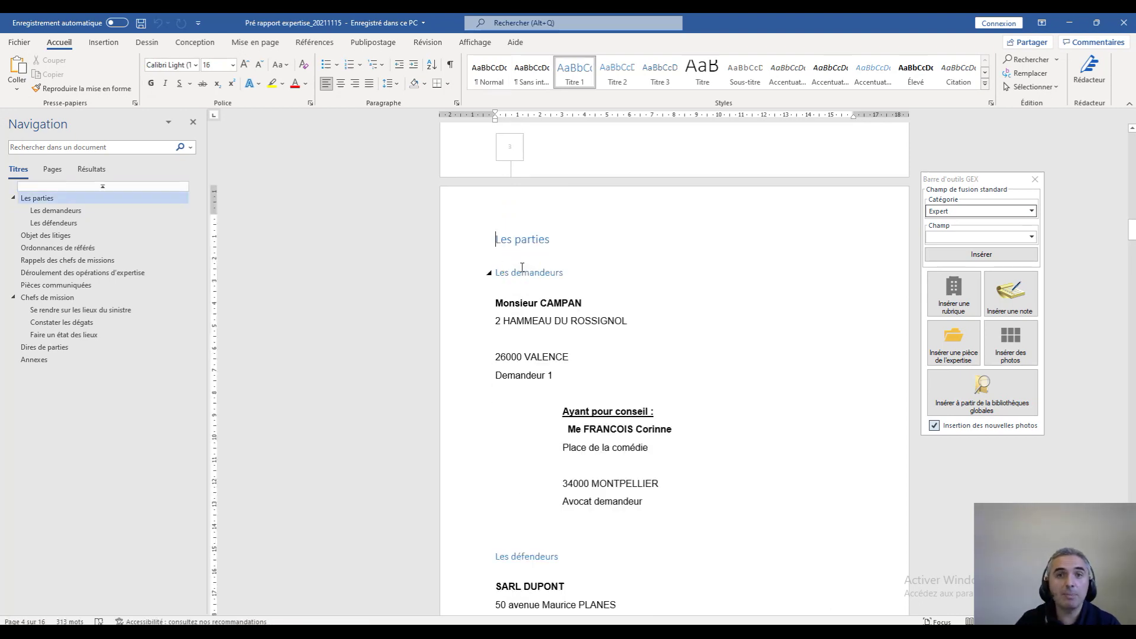
pyautogui.scroll(-1, 542, 342)
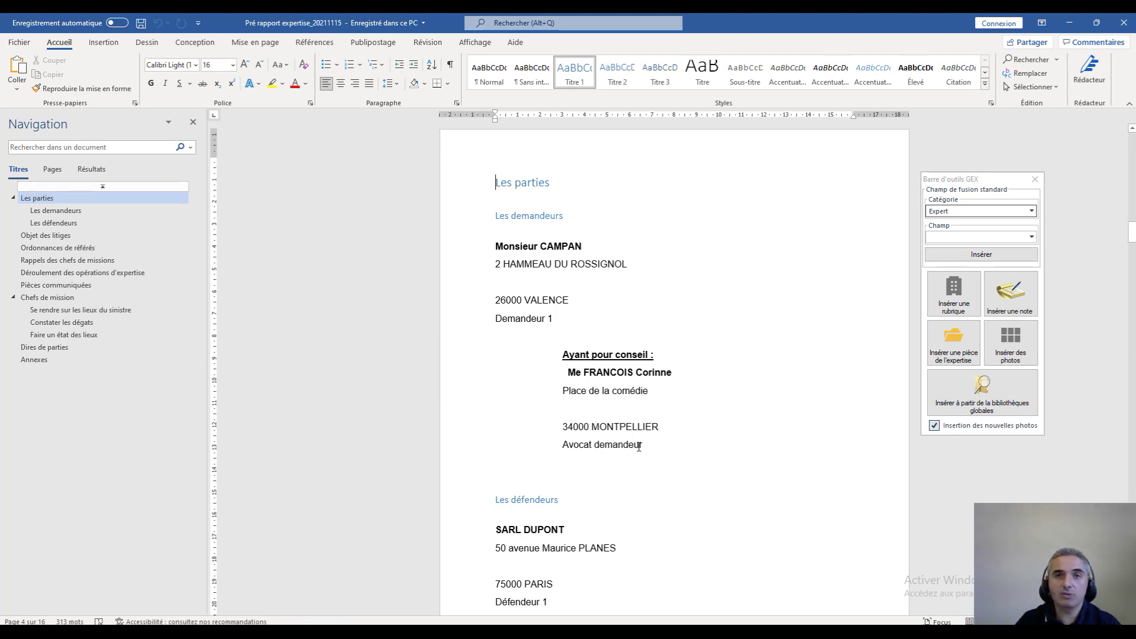
pyautogui.scroll(-4, 639, 445)
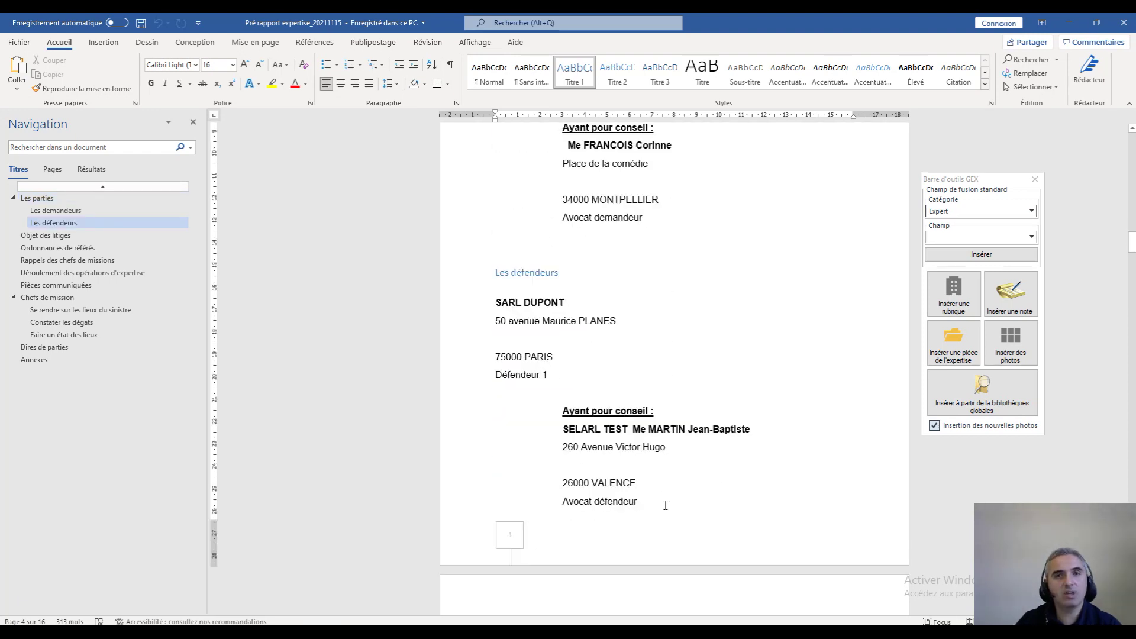
pyautogui.scroll(-15, 665, 504)
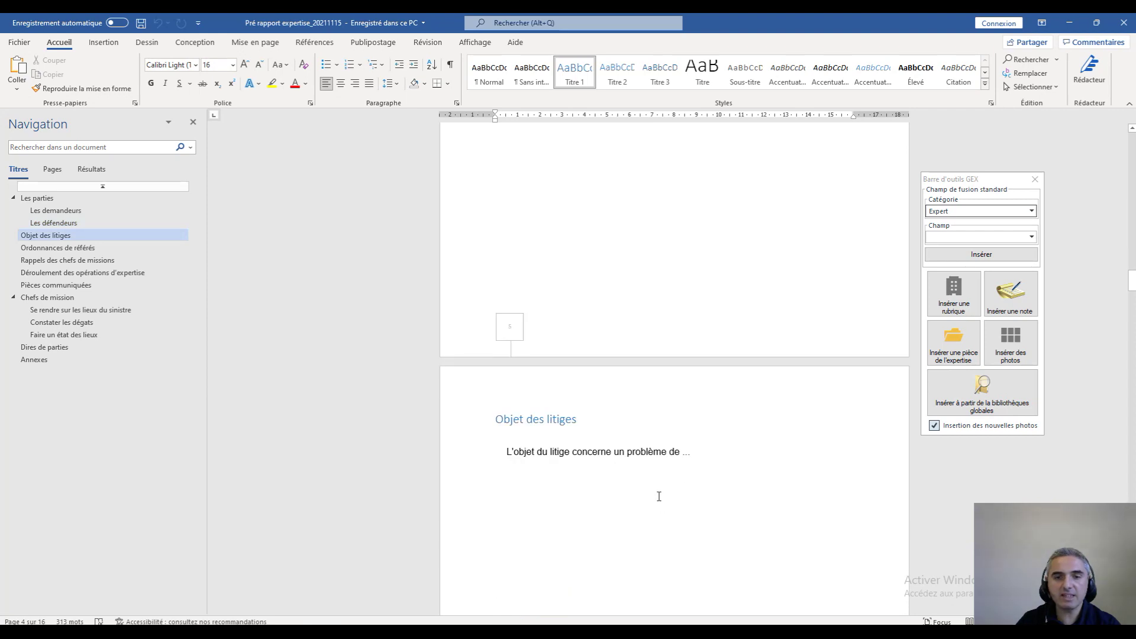
pyautogui.scroll(-5, 658, 495)
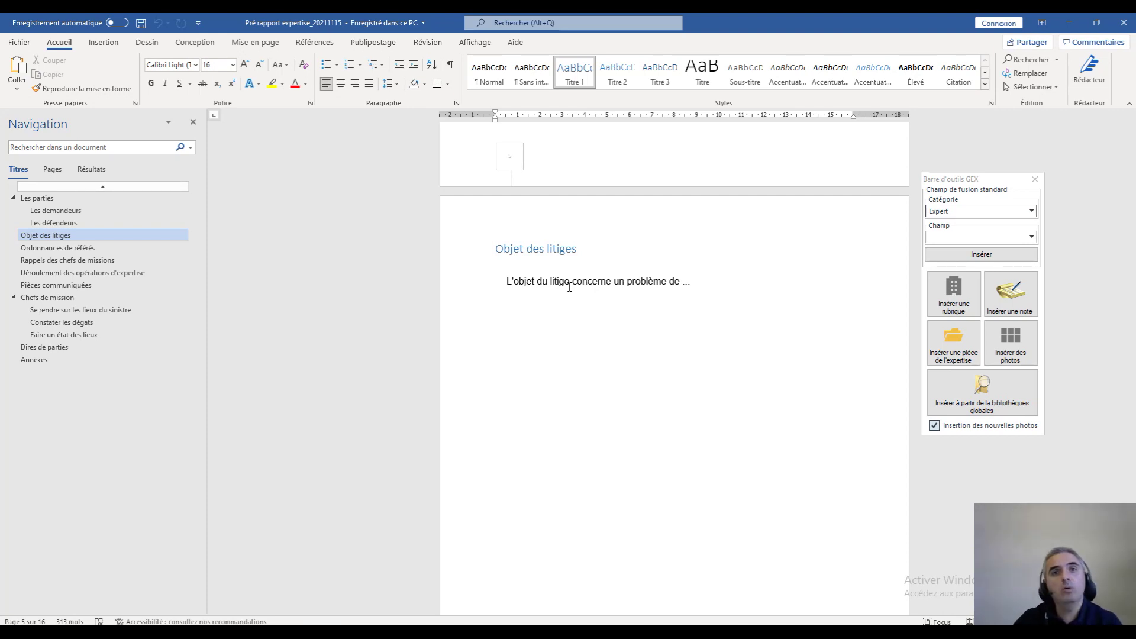
pyautogui.scroll(-5, 523, 316)
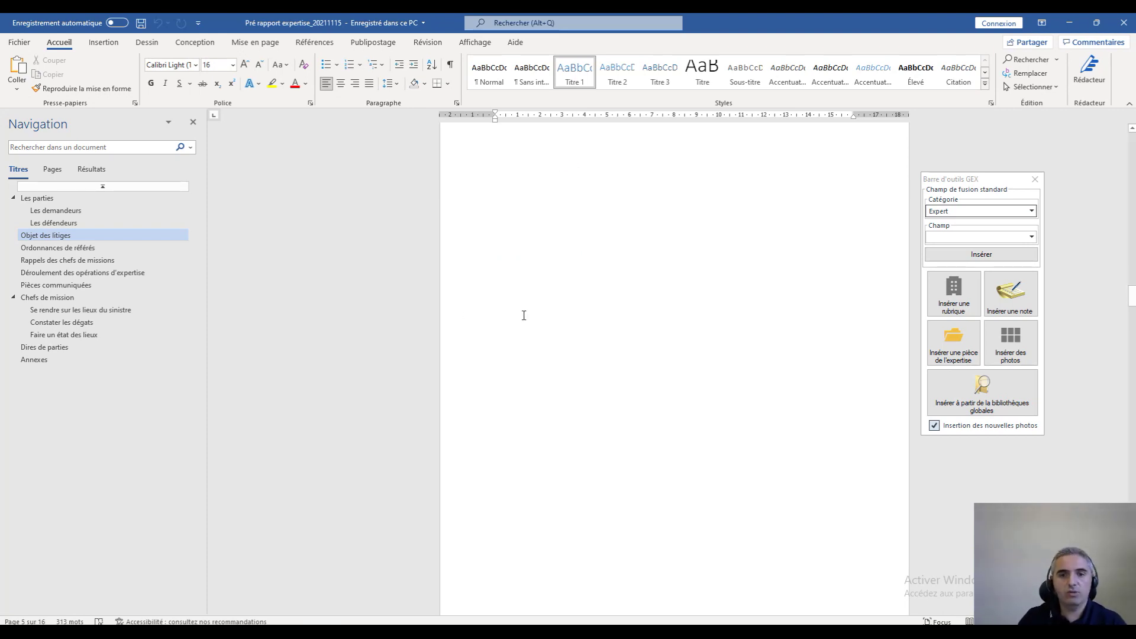
# Examine the court order pages inserted as images under "Ordonnances de référés"
pyautogui.scroll(-5, 524, 316)
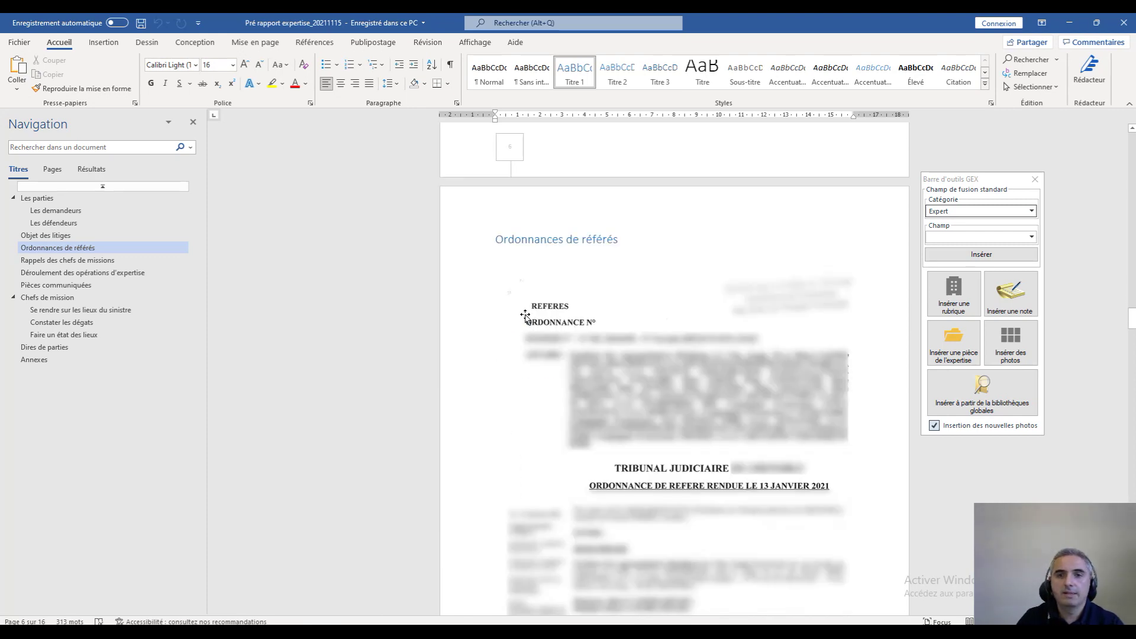
pyautogui.click(546, 320)
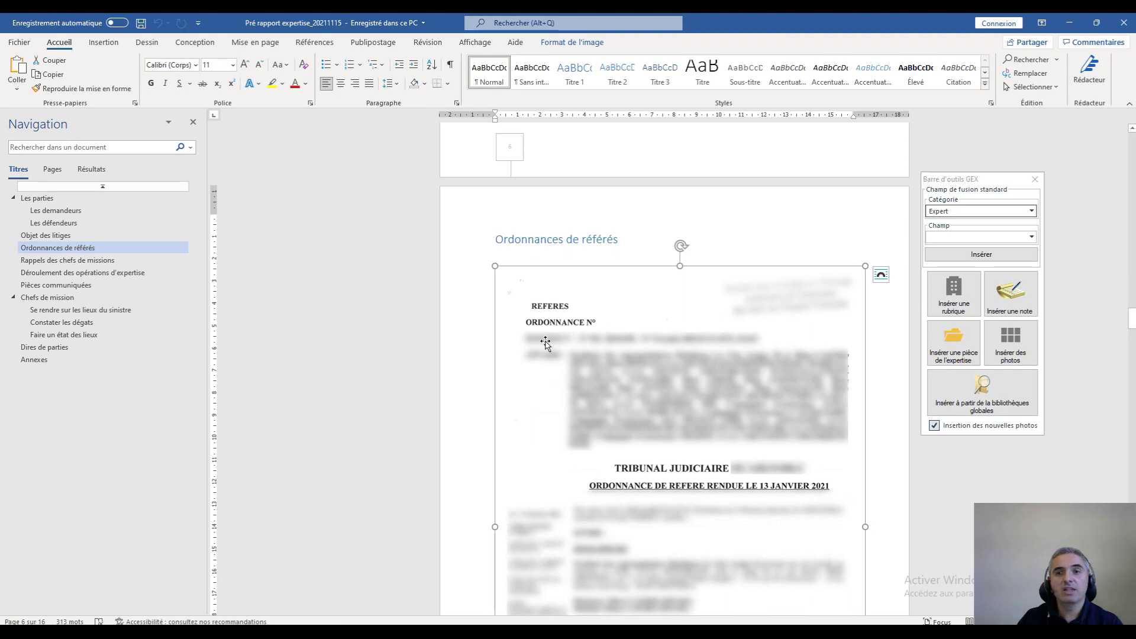
pyautogui.scroll(-1, 545, 342)
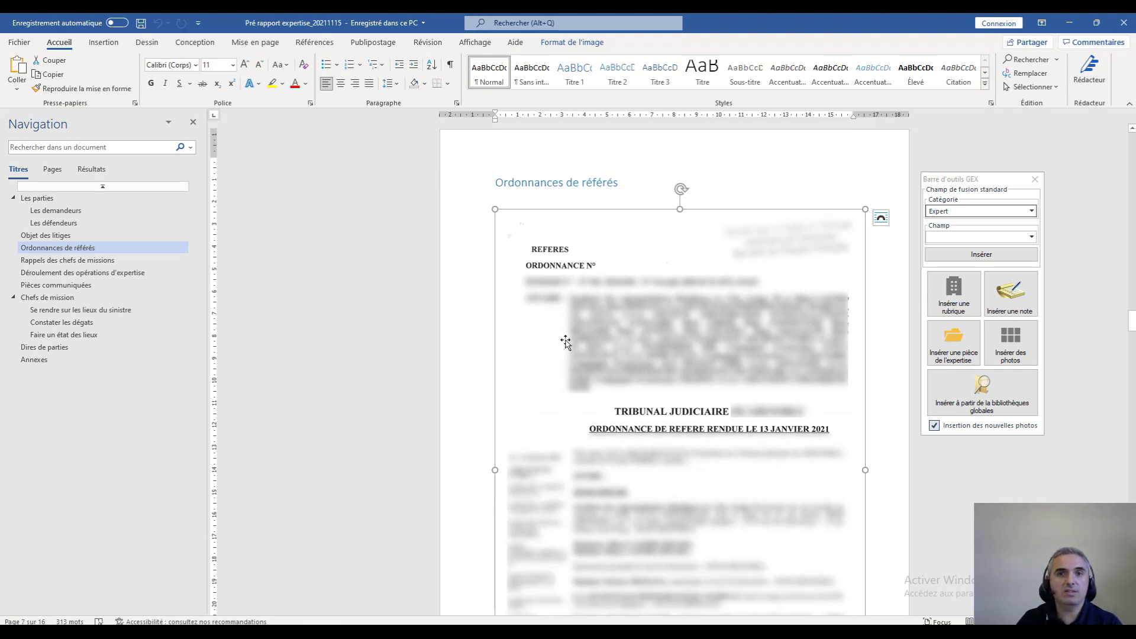
pyautogui.scroll(-2, 626, 257)
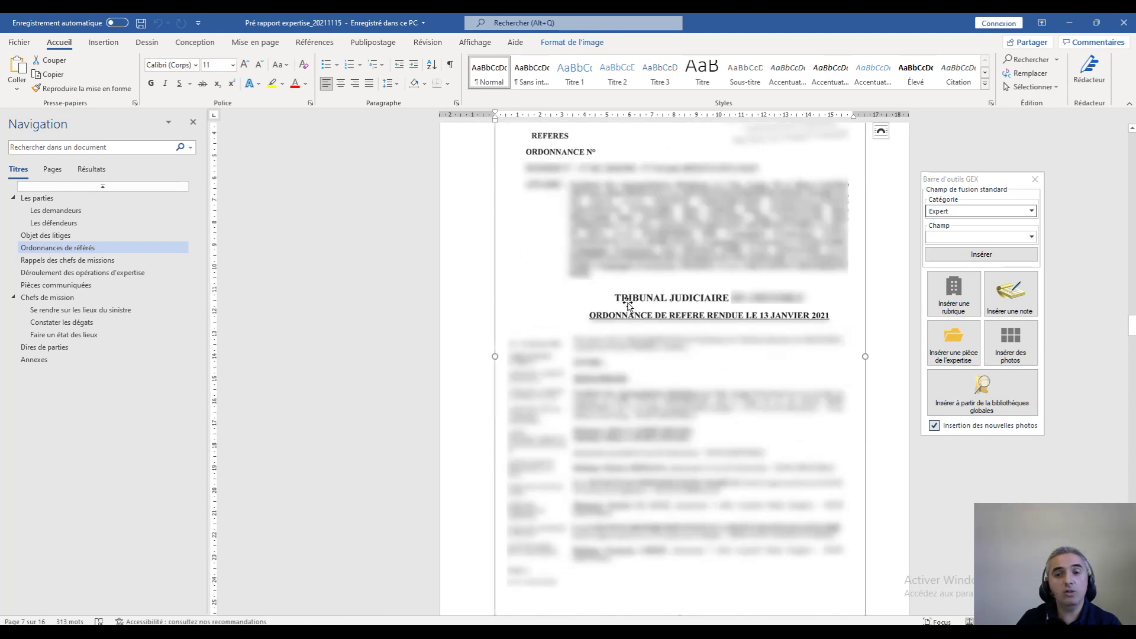
pyautogui.scroll(-6, 627, 305)
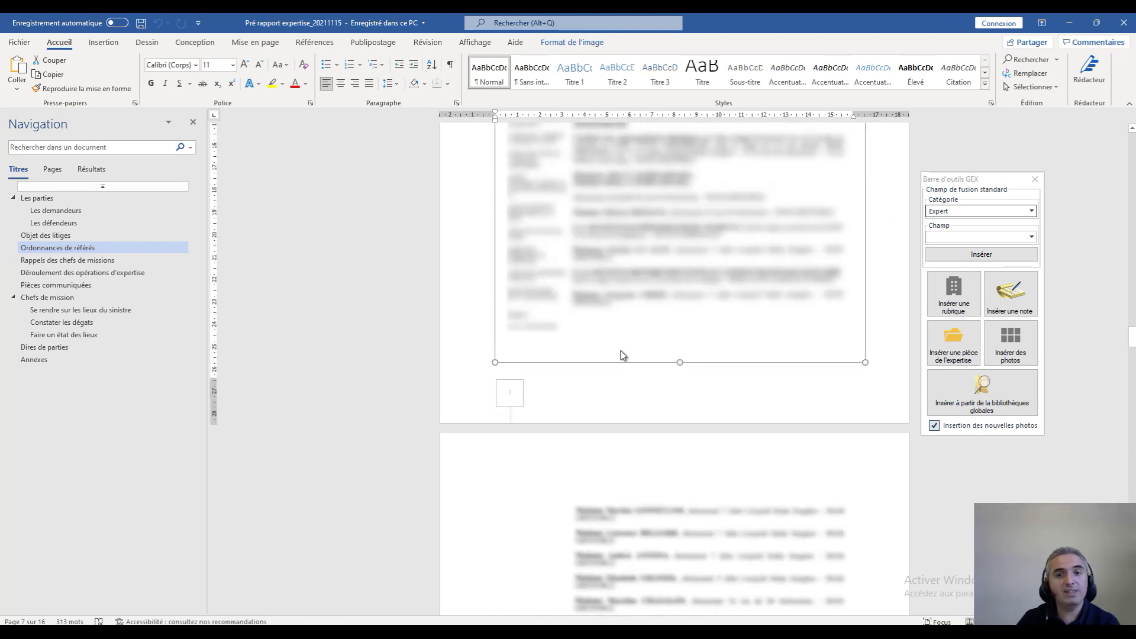
pyautogui.scroll(-10, 620, 355)
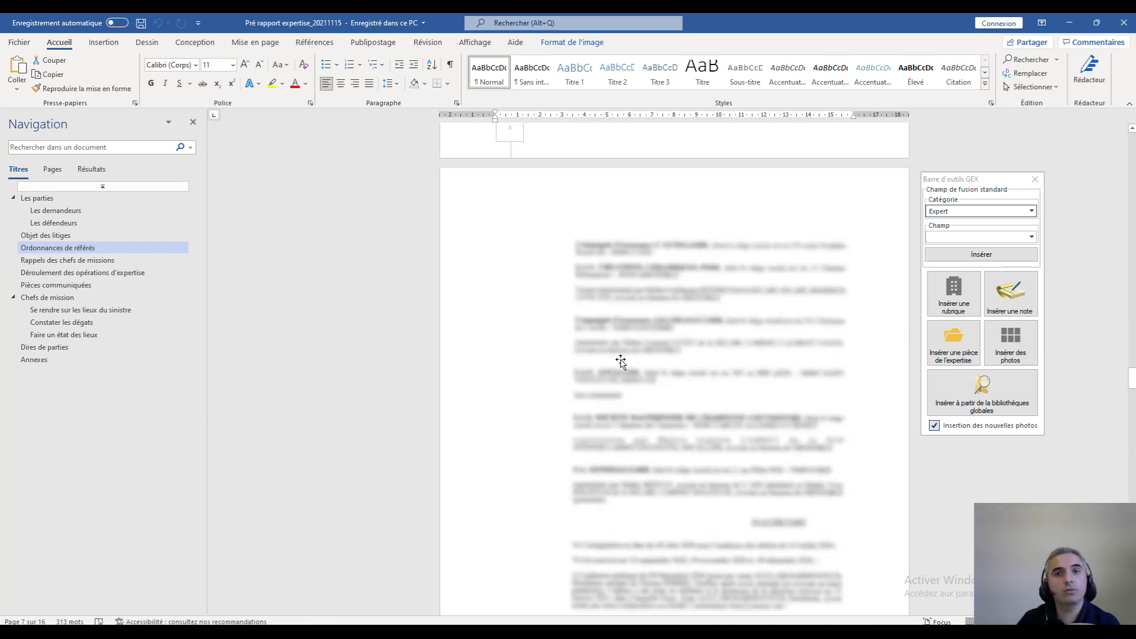
# Read through the remaining court order pages and the mission list under "Rappels des chefs de missions"
pyautogui.scroll(-10, 620, 362)
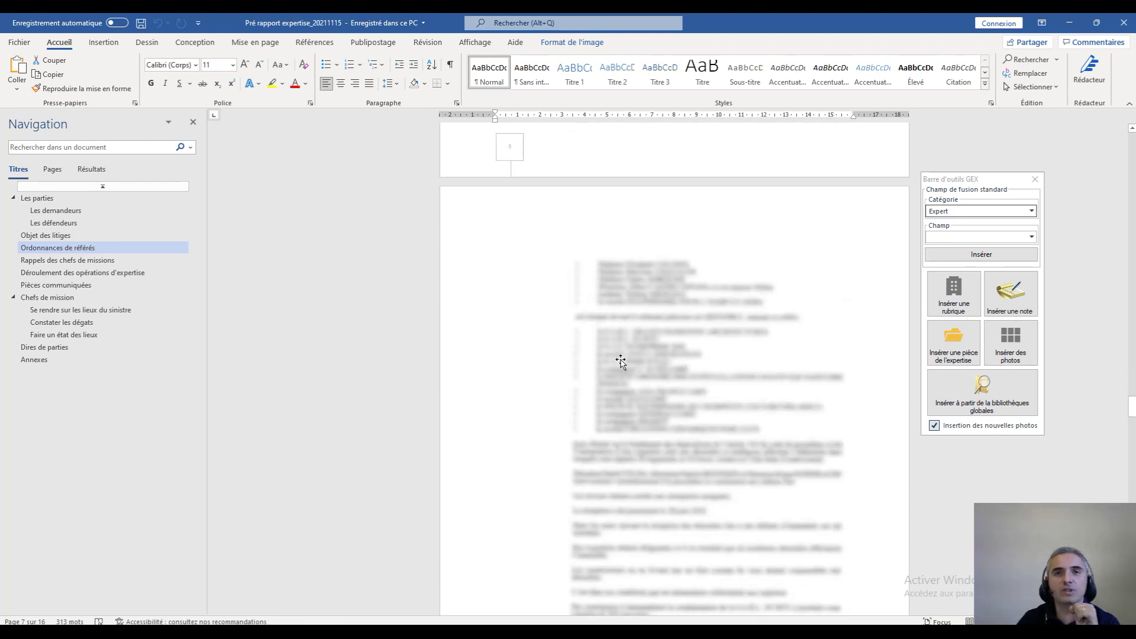
pyautogui.click(621, 362)
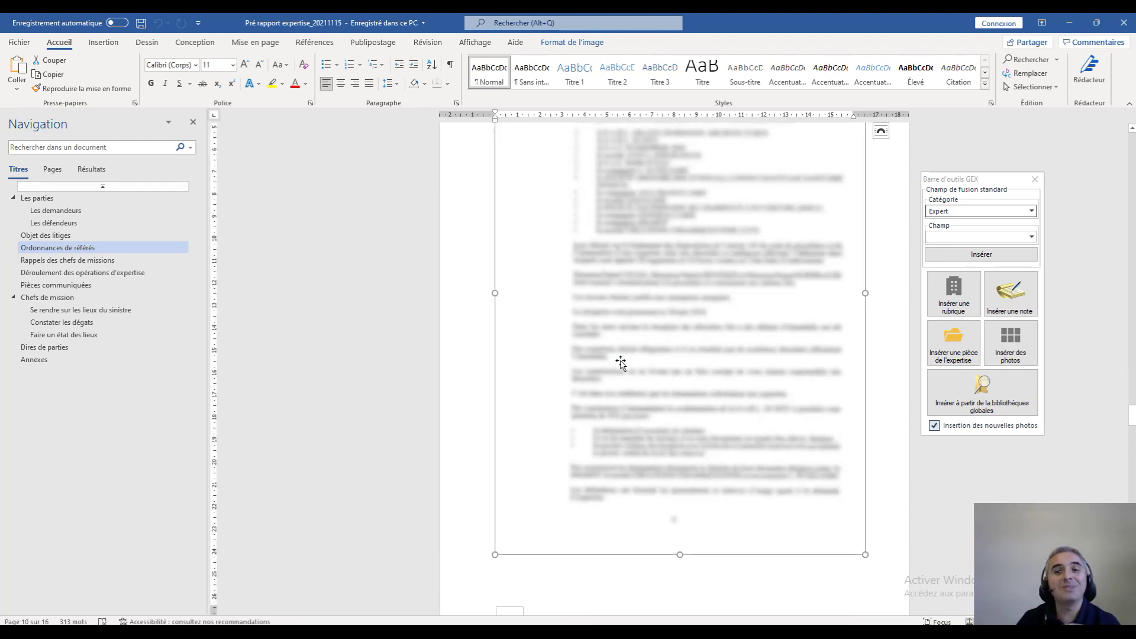
pyautogui.scroll(-5, 624, 364)
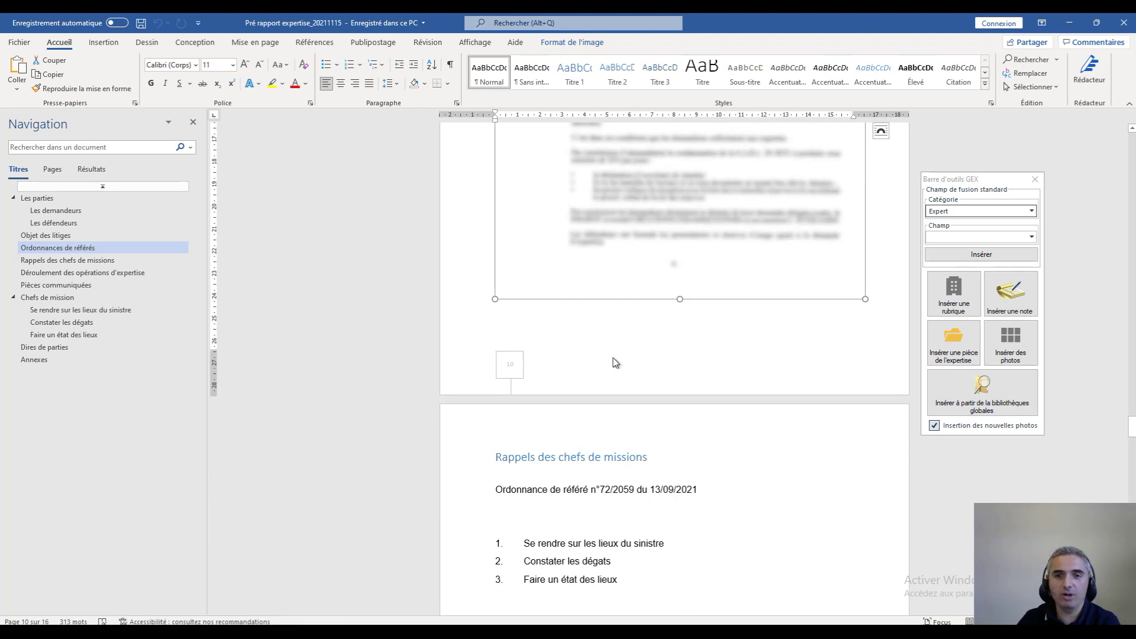
pyautogui.scroll(-2, 618, 359)
pyautogui.scroll(-2, 627, 362)
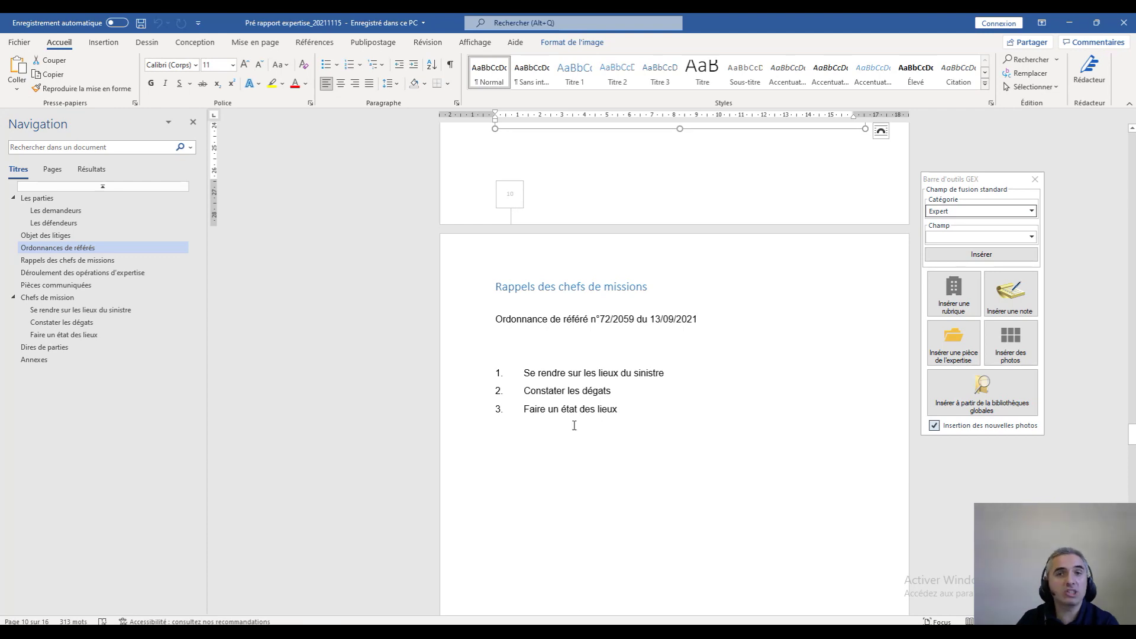
# Review the event table under "Déroulement des opérations d'expertise" and the per-party document tables under "Pièces communiquées"
pyautogui.scroll(-3, 574, 425)
pyautogui.scroll(-15, 574, 425)
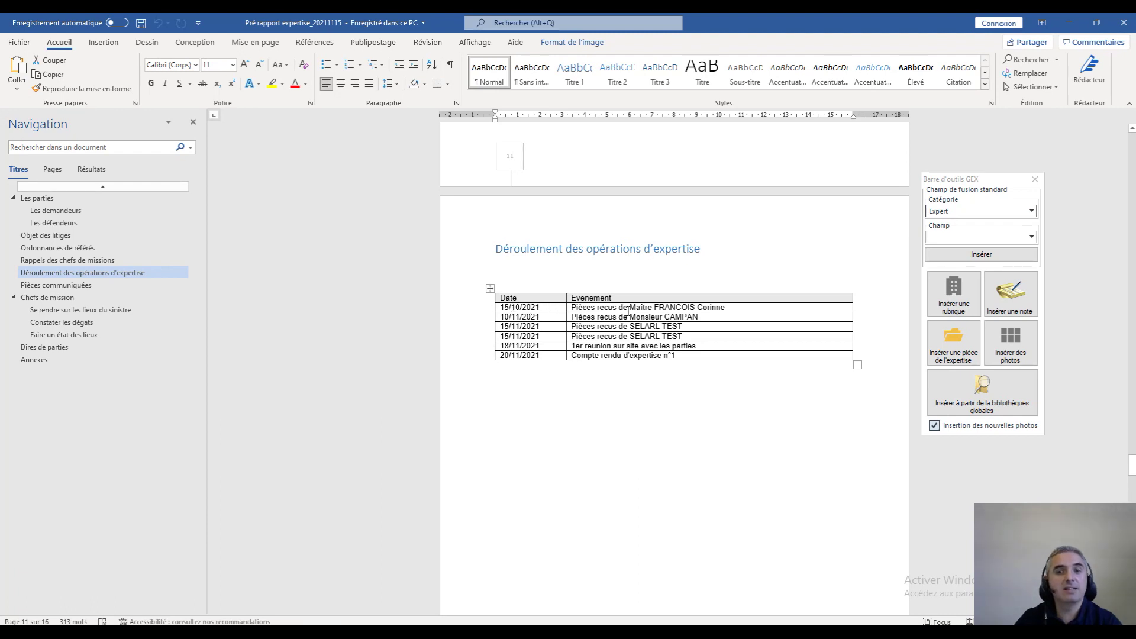
pyautogui.scroll(-10, 584, 387)
pyautogui.scroll(-4, 583, 393)
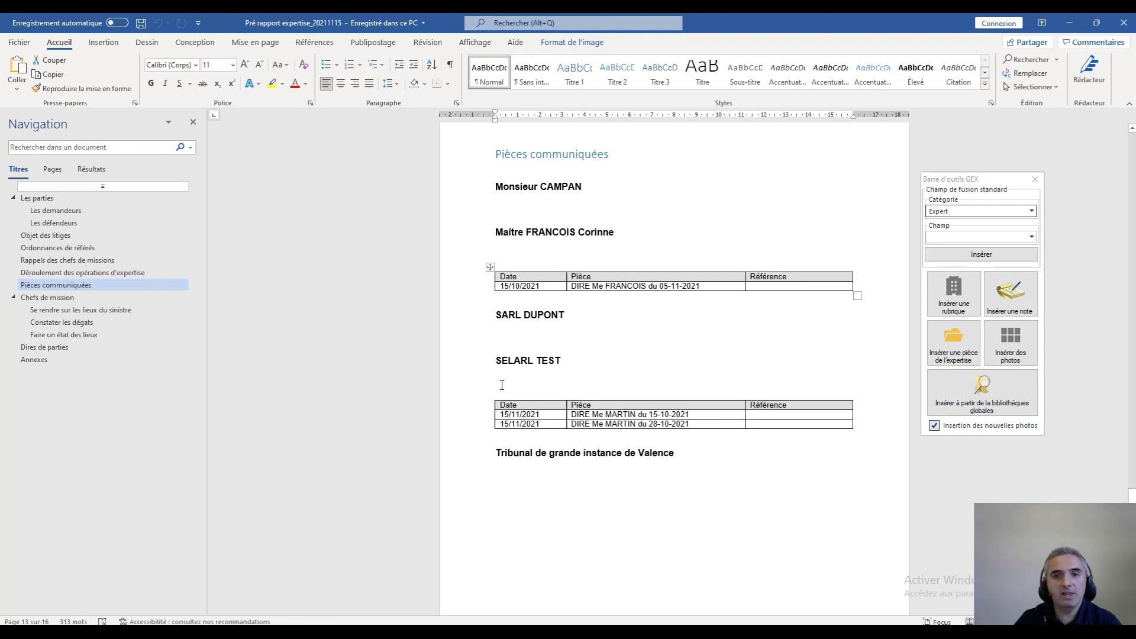
pyautogui.scroll(-1, 493, 355)
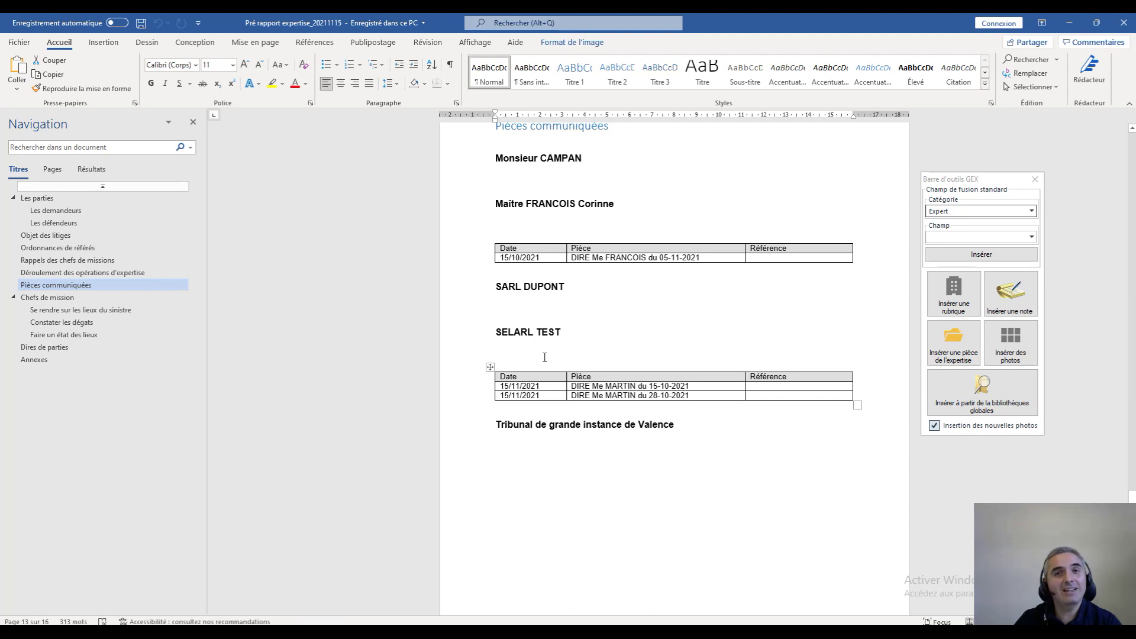
# Examine the answer text under each of the three mission headings in "Chefs de mission"
pyautogui.scroll(-9, 544, 357)
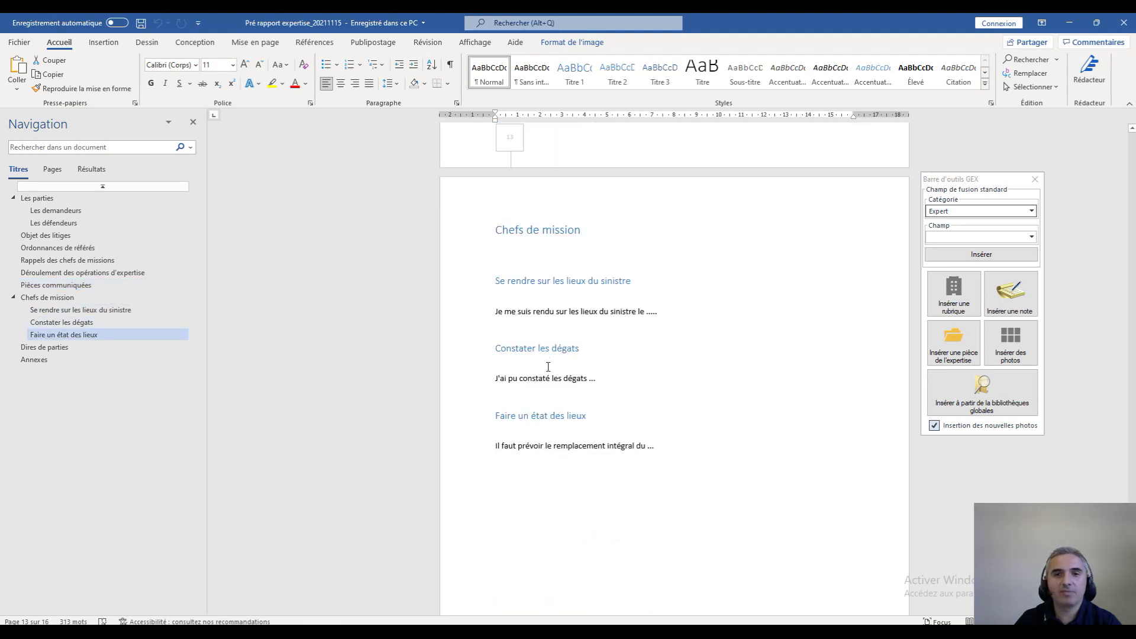
pyautogui.scroll(-1, 548, 367)
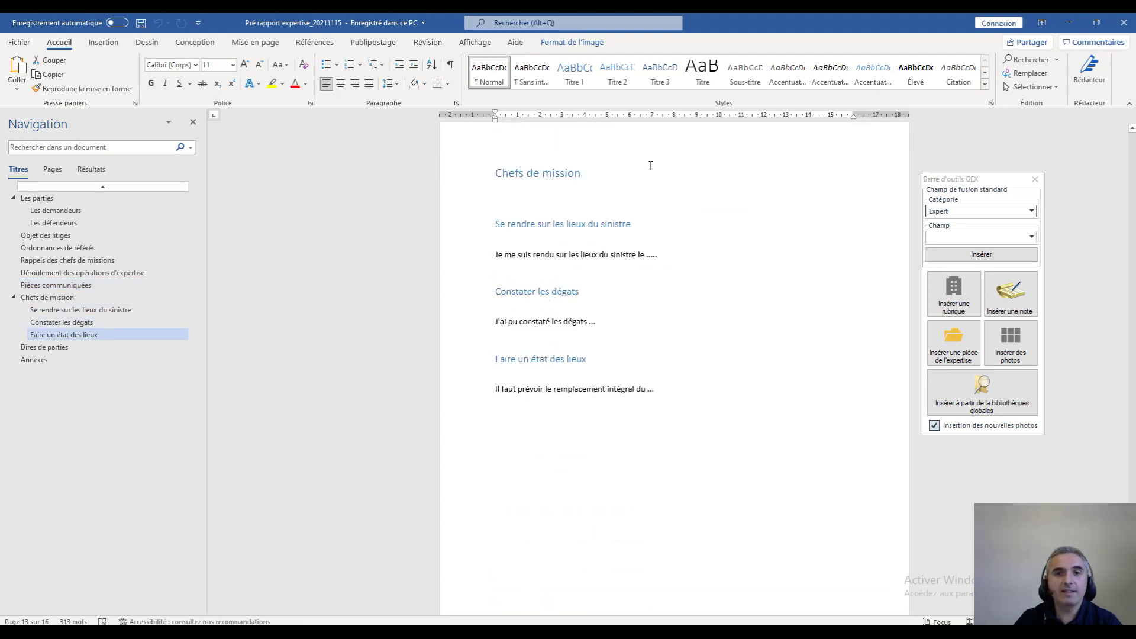
pyautogui.click(492, 255)
pyautogui.keyDown('shift'); pyautogui.click(677, 254); pyautogui.keyUp('shift')
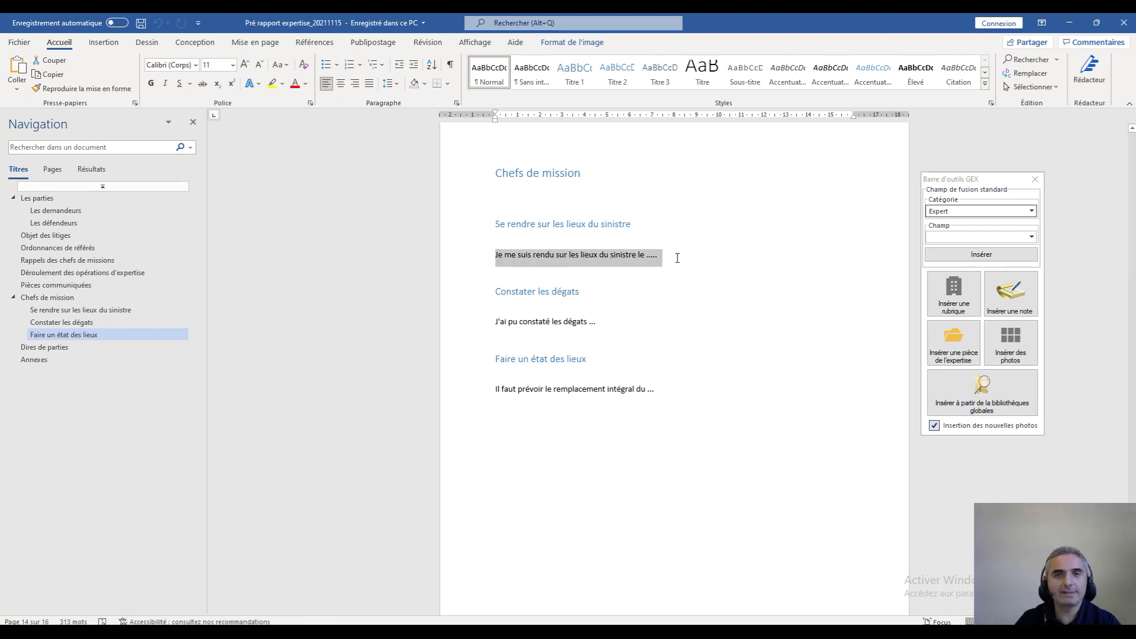
pyautogui.click(486, 324)
pyautogui.scroll(-1, 476, 330)
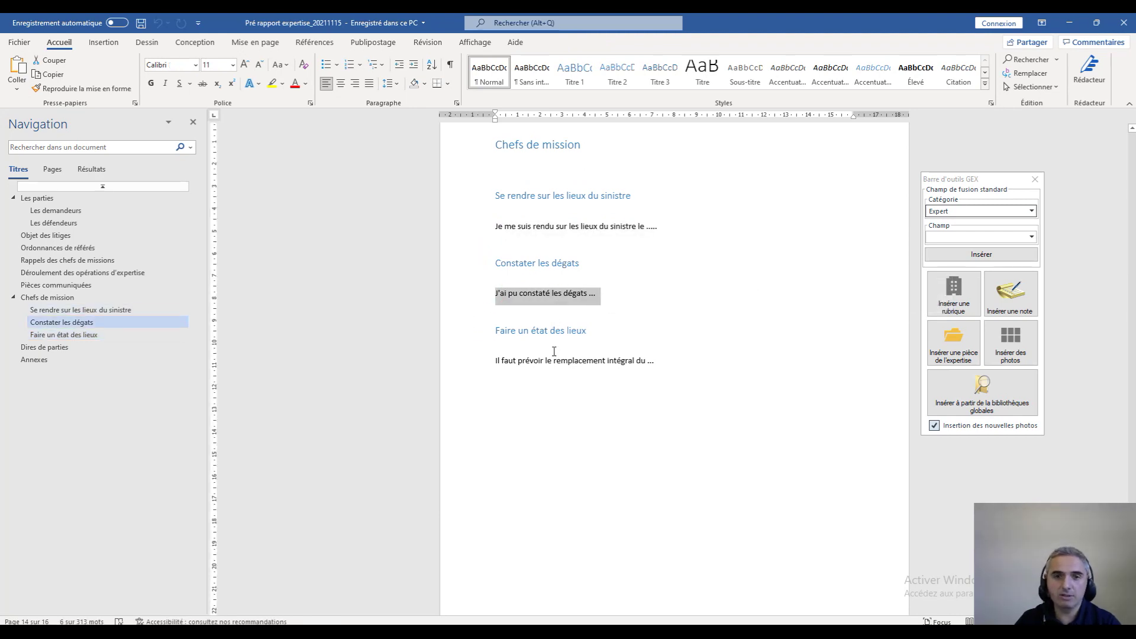
pyautogui.click(466, 333)
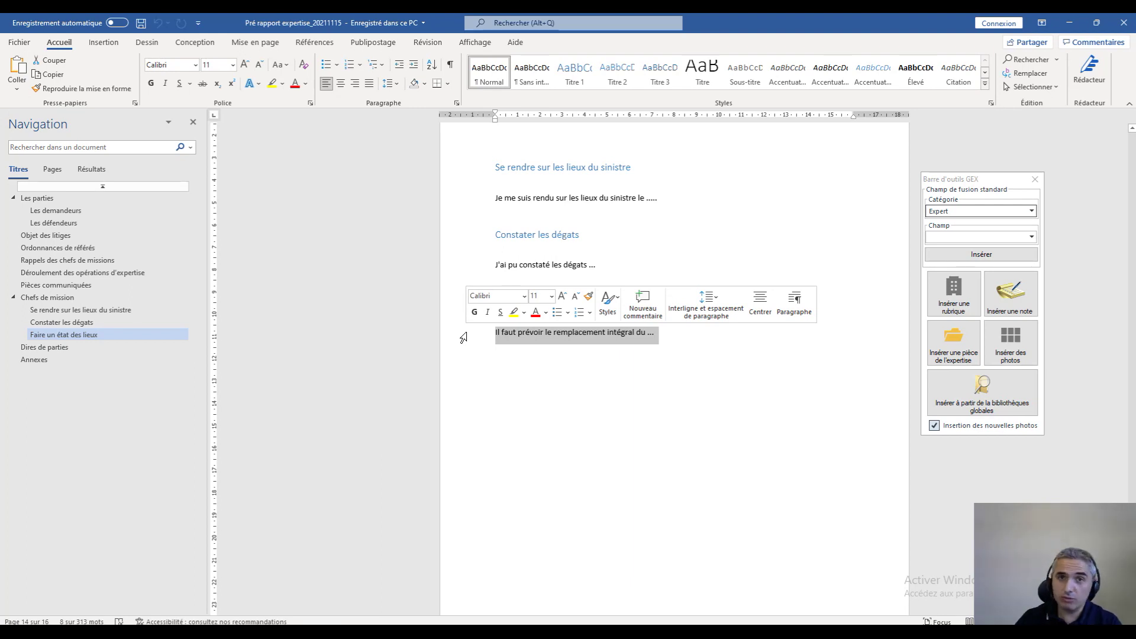
pyautogui.click(586, 466)
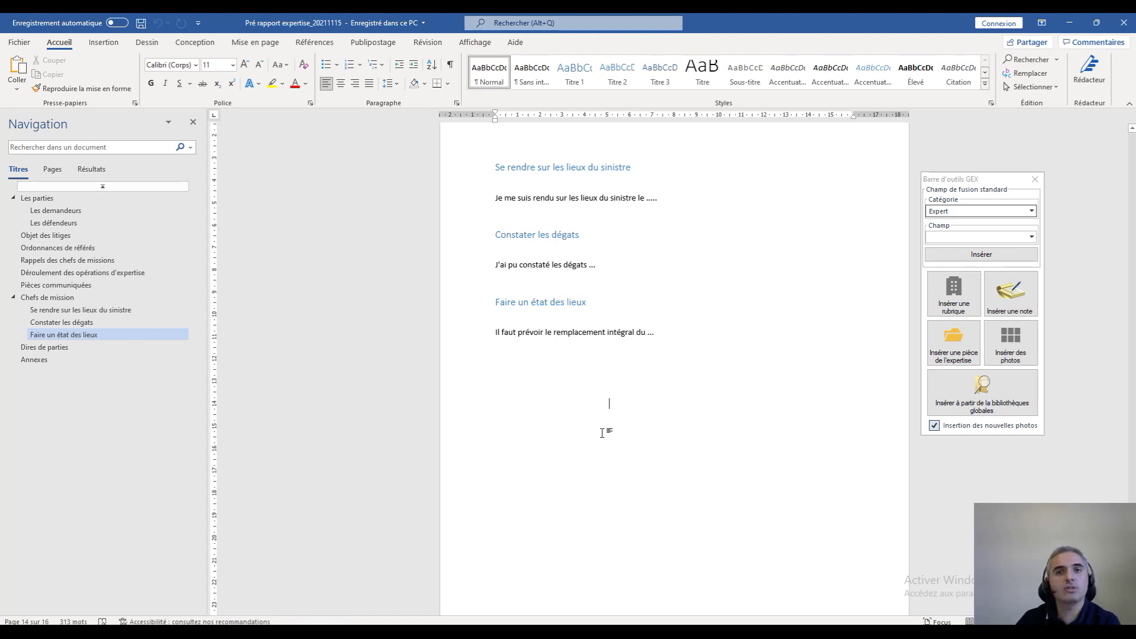
# Start inserting photos under the "Annexes" heading, using the "Relevé du 02-11-2021" folder as source
pyautogui.scroll(-1, 603, 433)
pyautogui.scroll(-20, 602, 433)
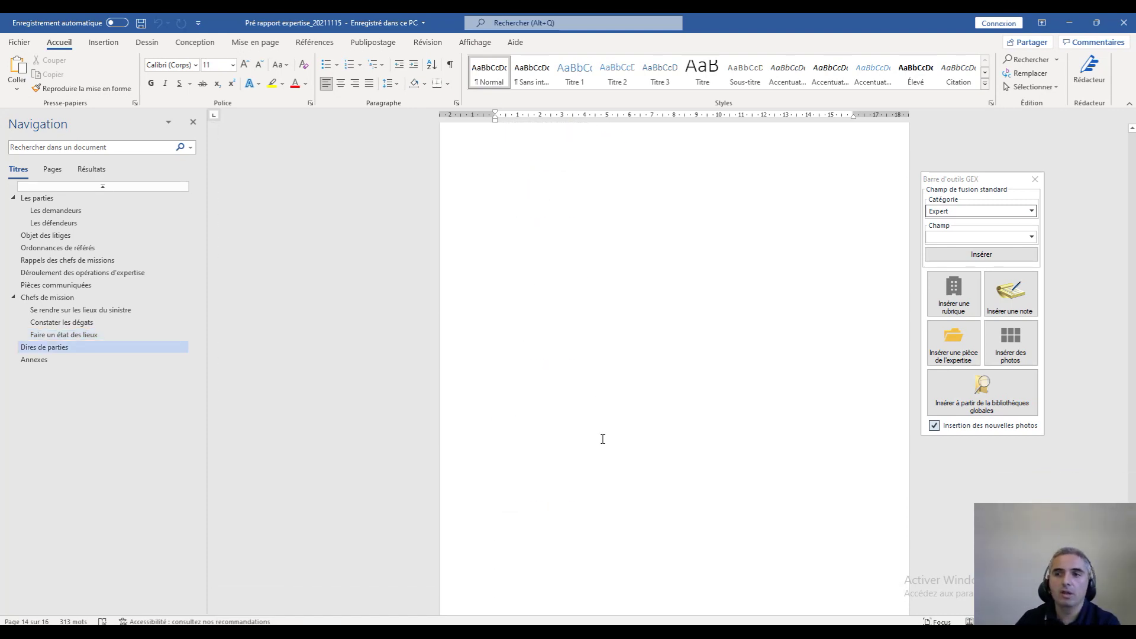
pyautogui.scroll(-8, 602, 438)
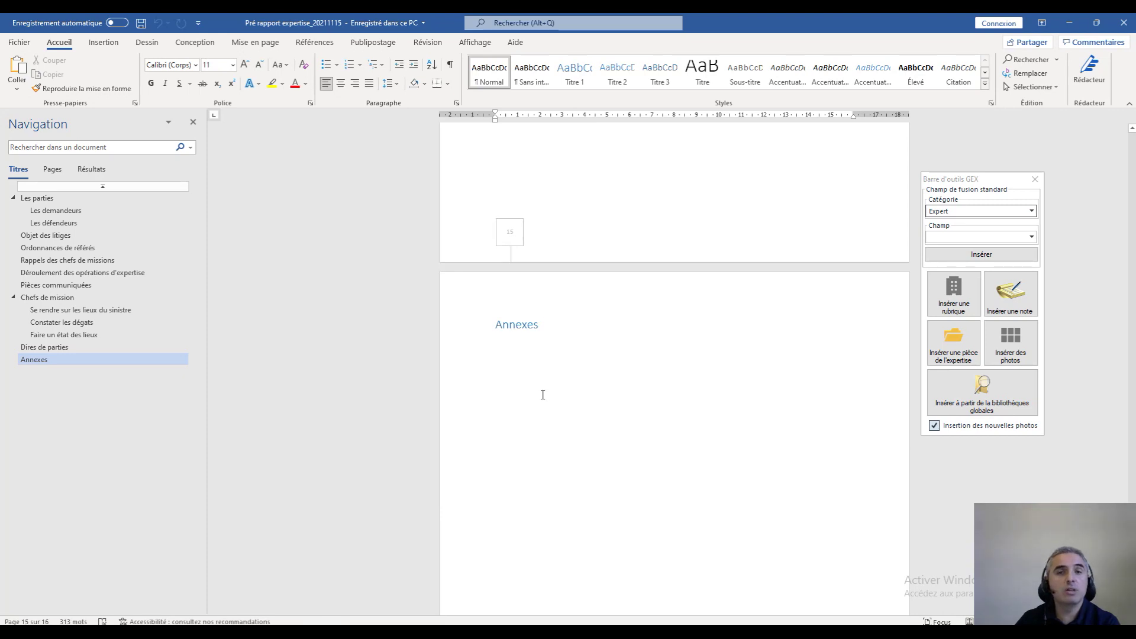
pyautogui.click(539, 382)
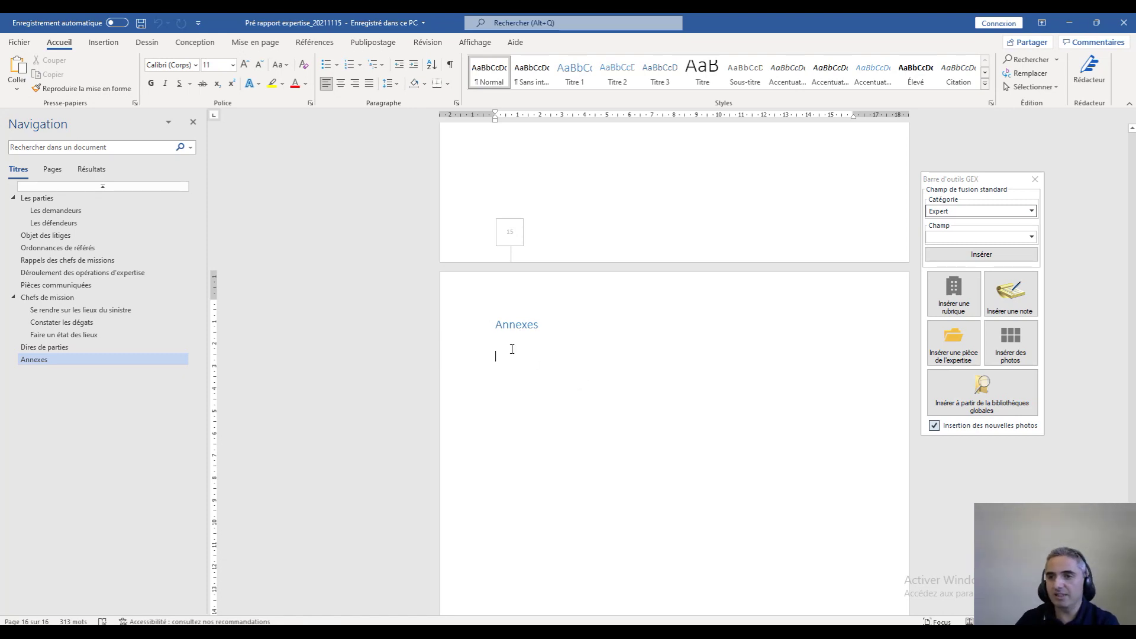
pyautogui.click(1011, 349)
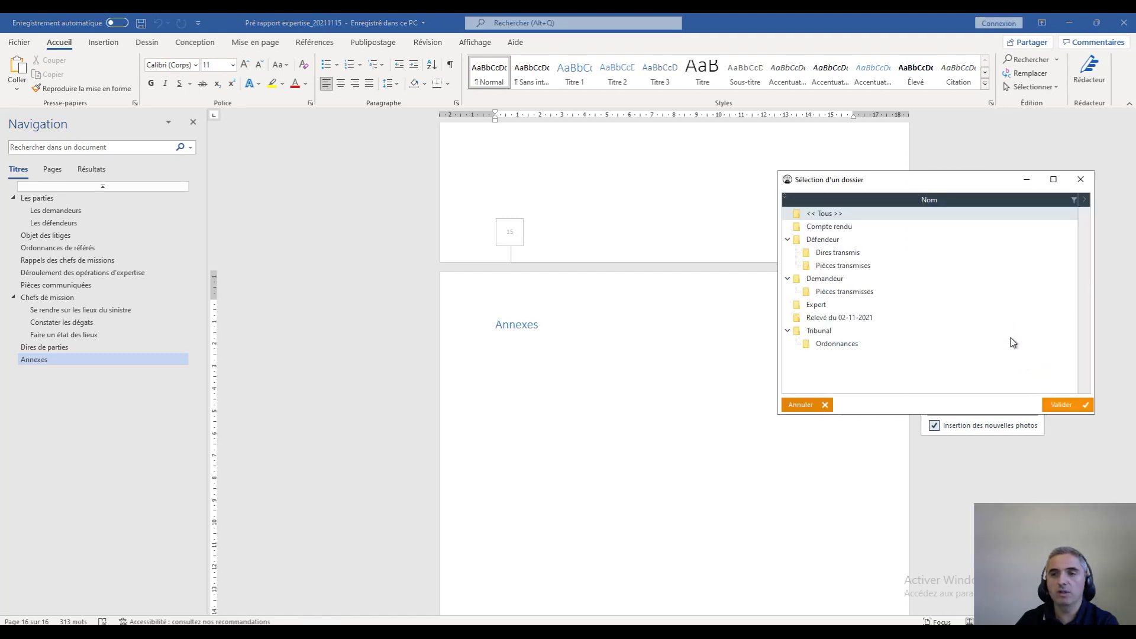
pyautogui.click(828, 320)
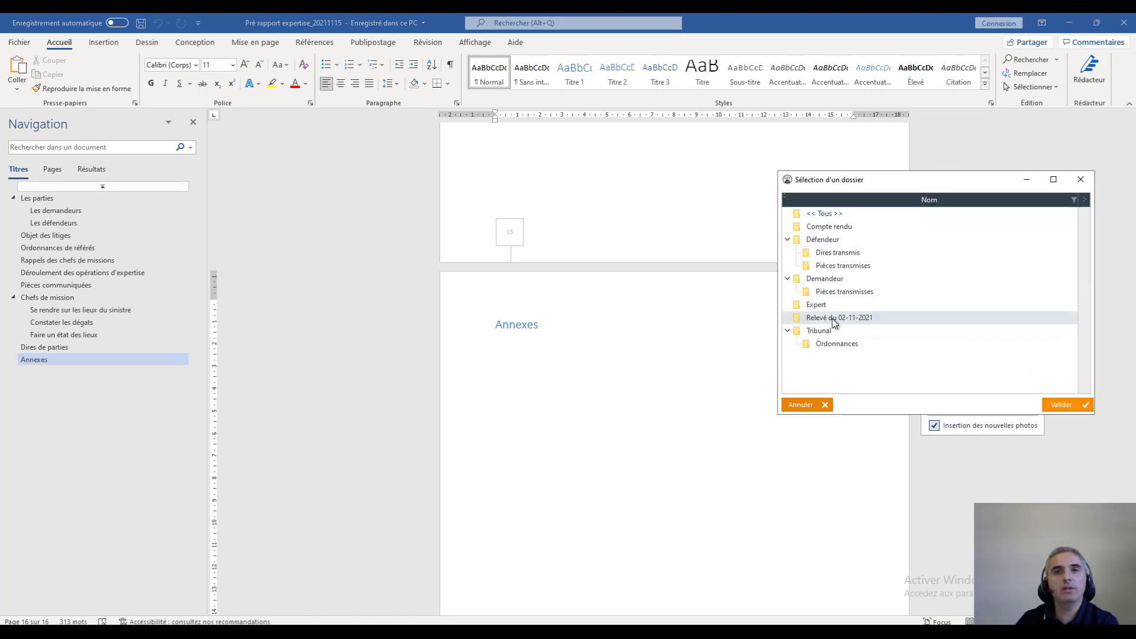
pyautogui.click(1073, 405)
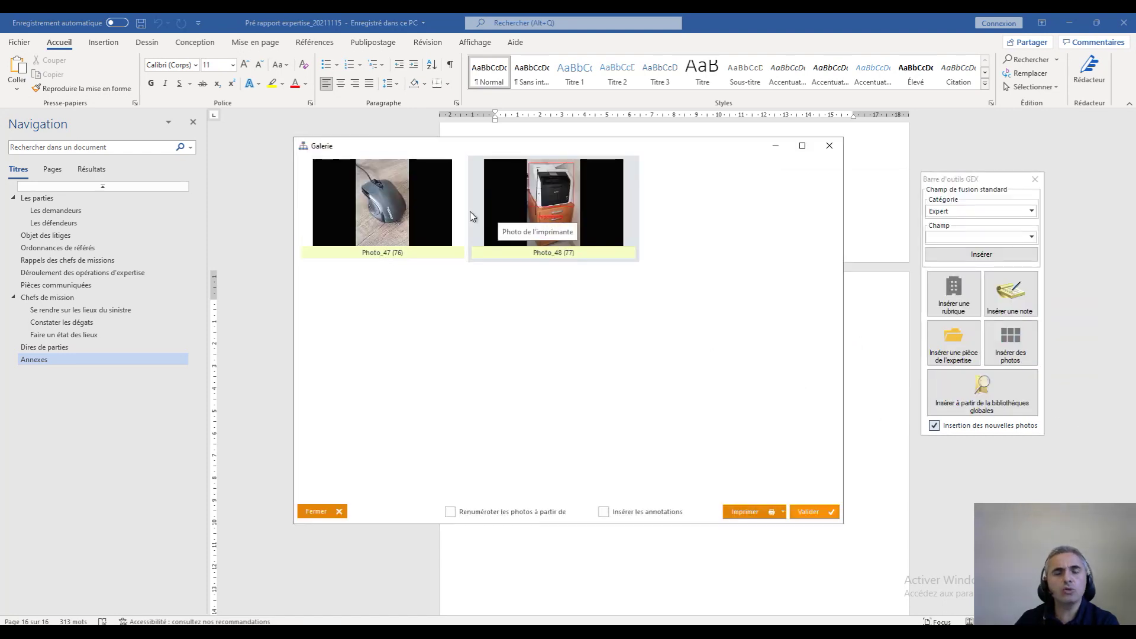
# Select the mouse and printer photos, renumber them from 1, include their annotations and validate the selection
pyautogui.moveTo(479, 153); pyautogui.dragTo(497, 159)
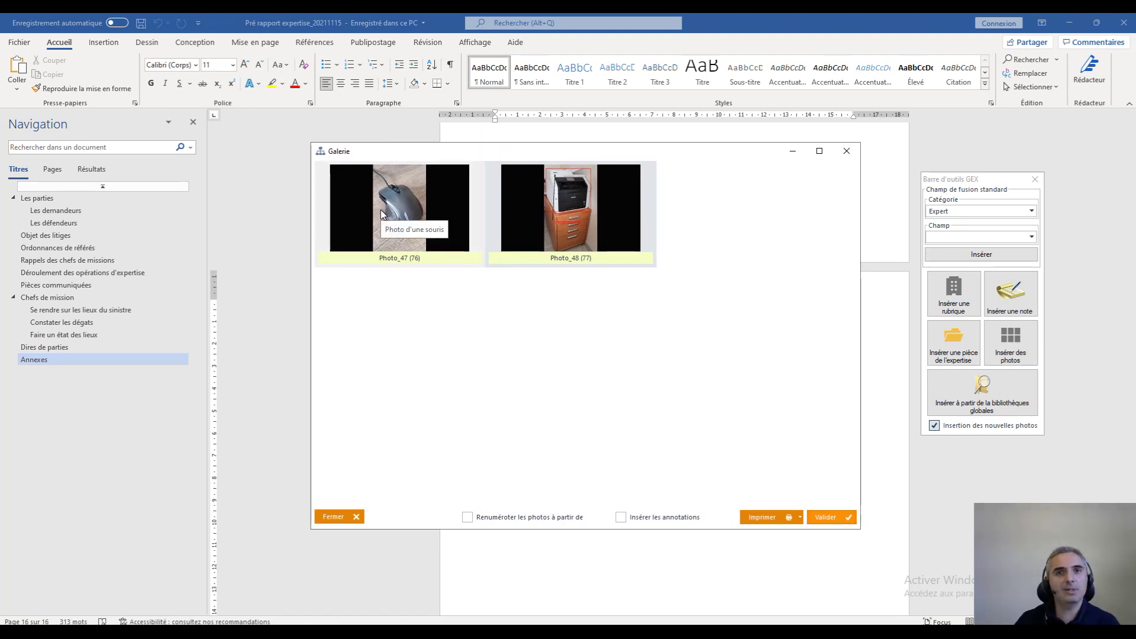
pyautogui.click(401, 220)
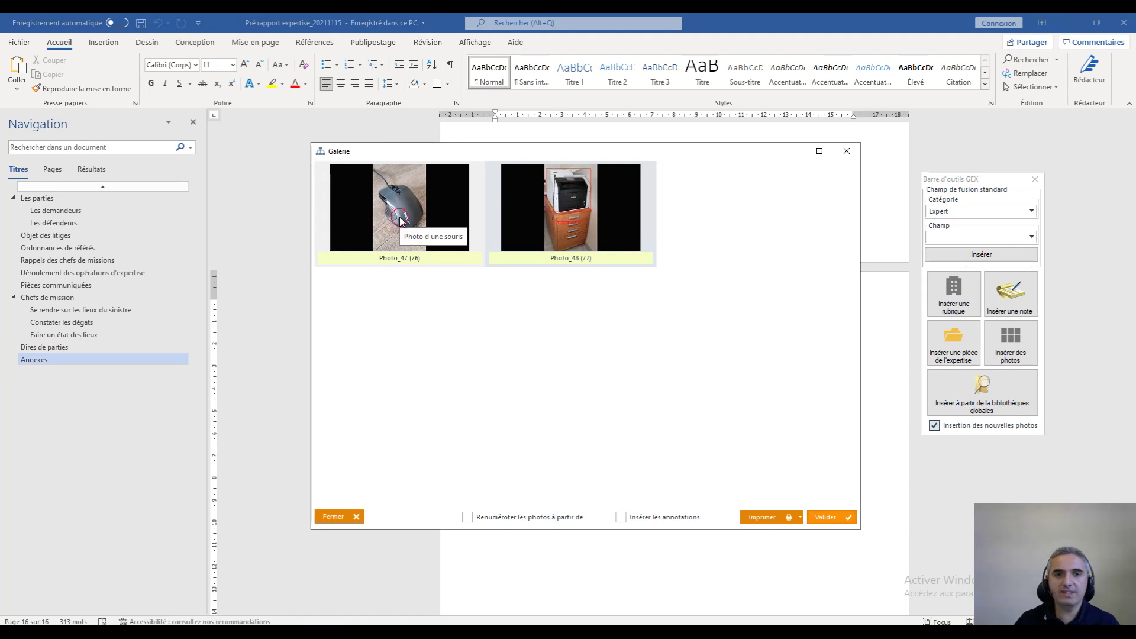
pyautogui.click(566, 222)
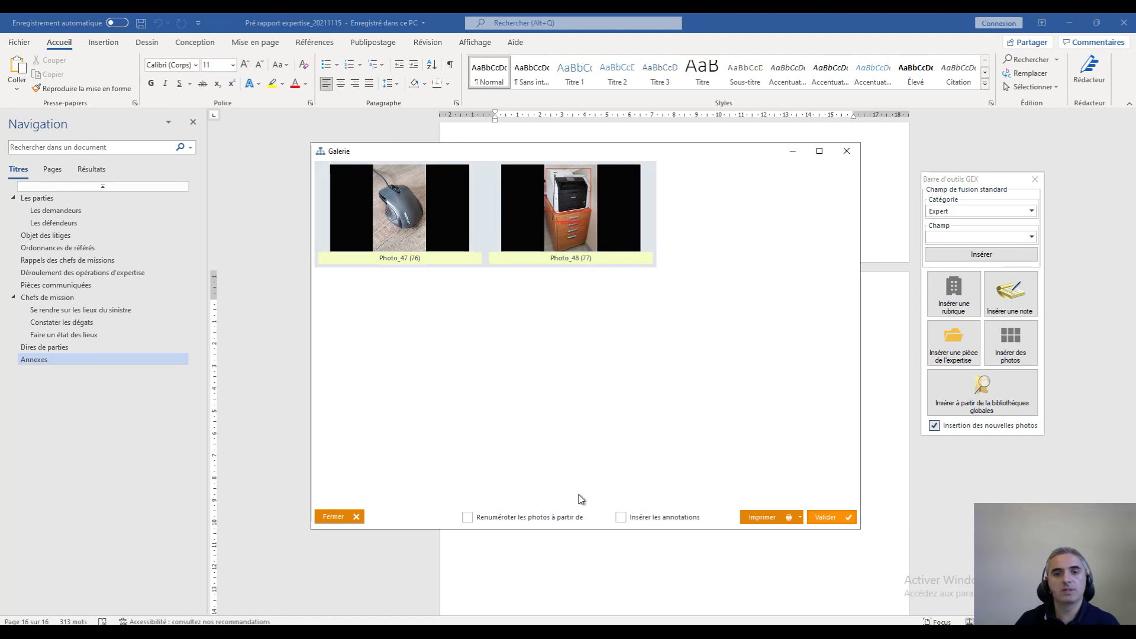
pyautogui.click(492, 518)
pyautogui.click(645, 519)
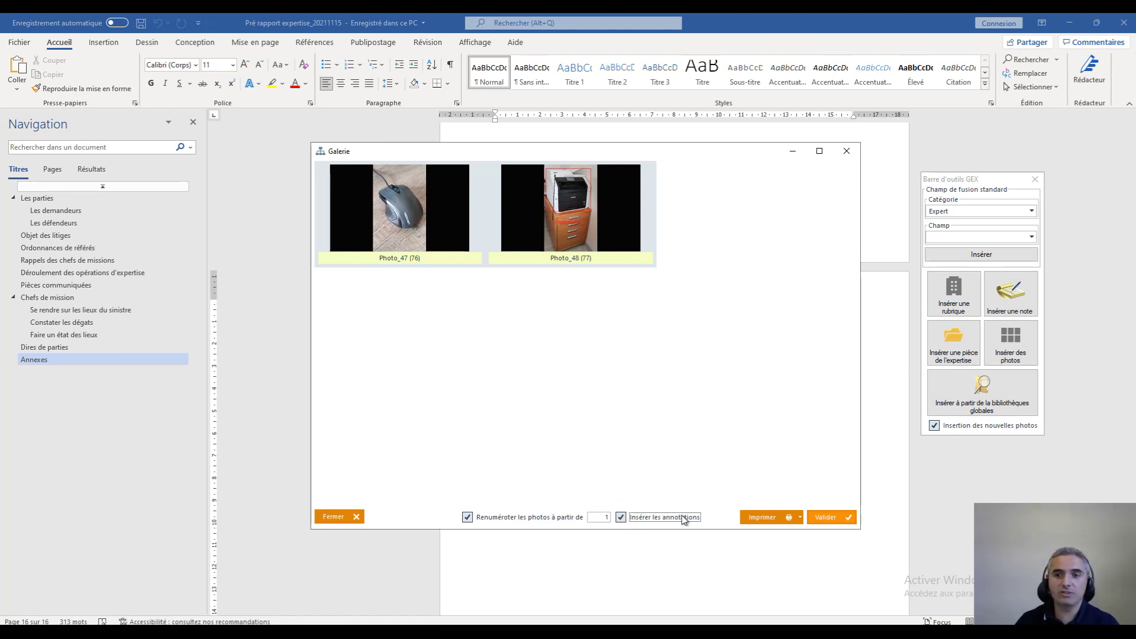
pyautogui.click(843, 518)
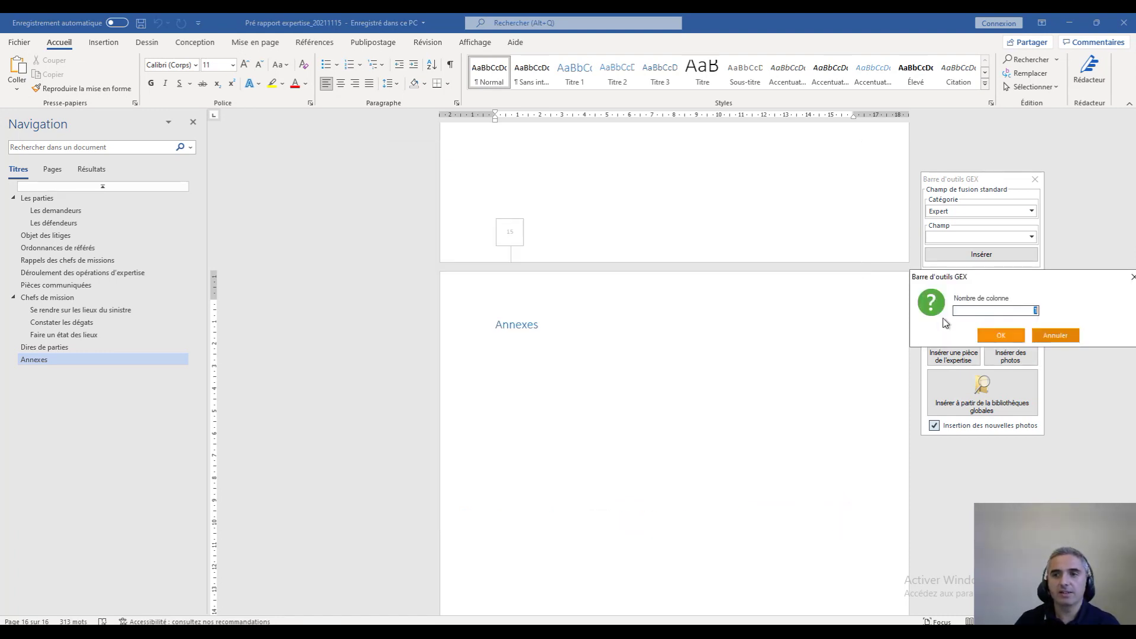
# Lay out the inserted photos in 2 columns and check the resulting photo table under "Annexes"
pyautogui.moveTo(970, 277); pyautogui.dragTo(604, 216)
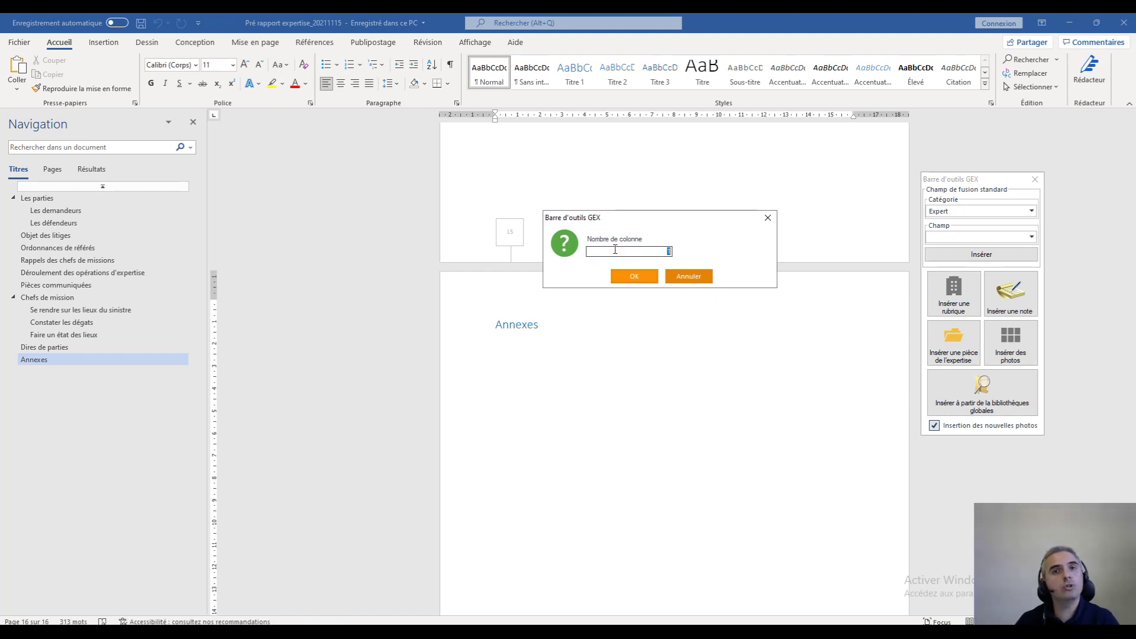
pyautogui.write('2')
pyautogui.click(630, 278)
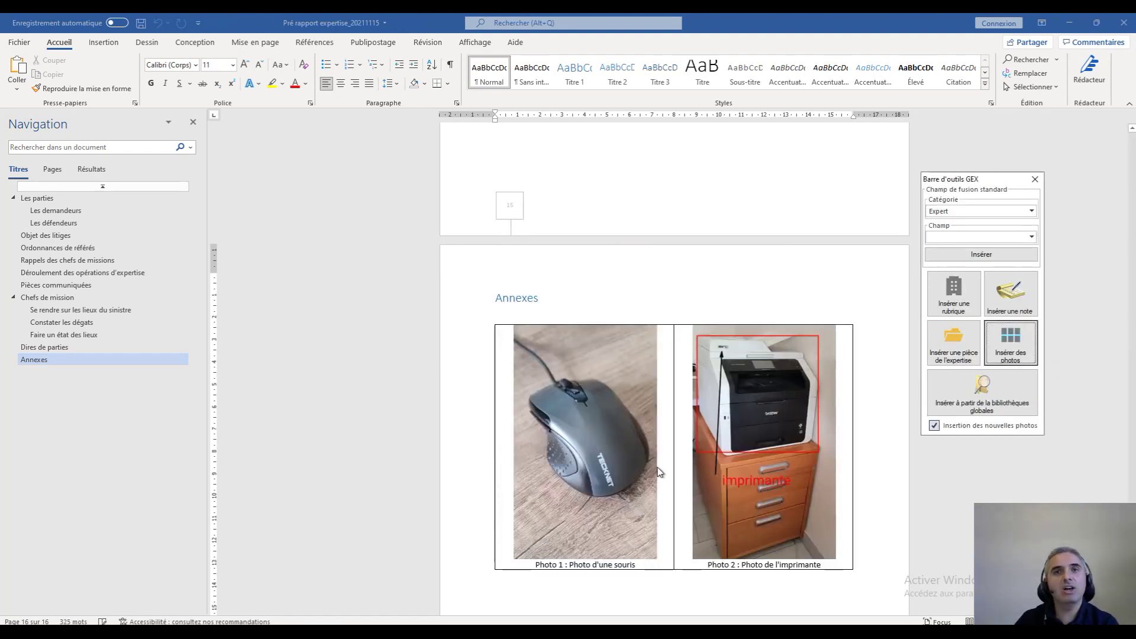
pyautogui.scroll(-2, 656, 471)
pyautogui.click(611, 334)
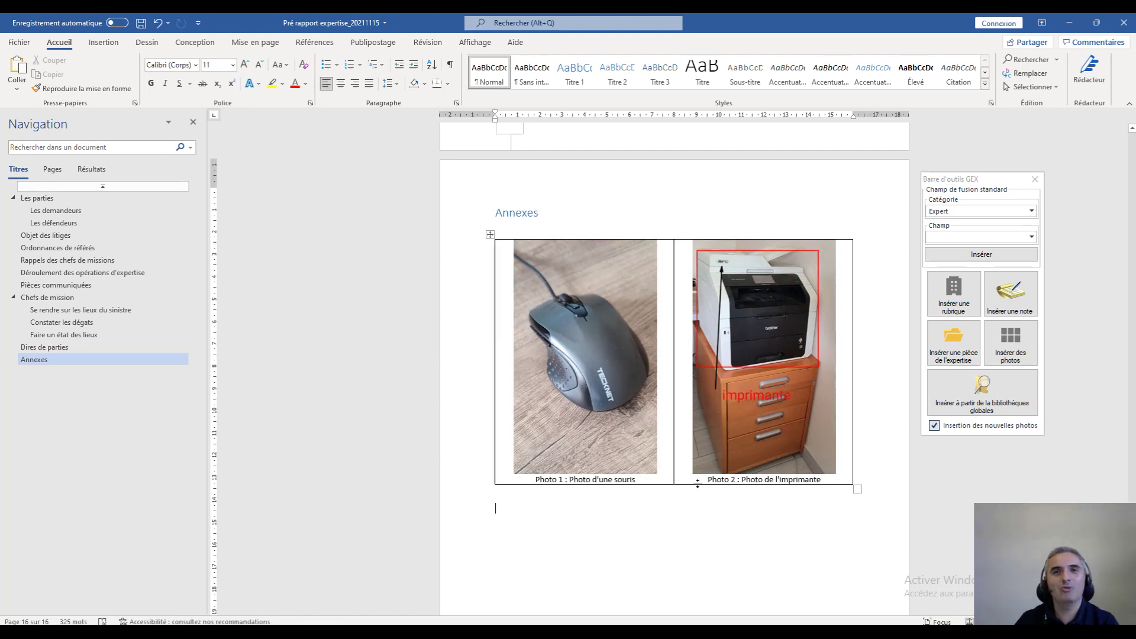
# Insert the lawyer's dire PDF dated 05-11-2021 from the "Défendeur" subfolder "Dires transmis" under the "Dires de parties" heading
pyautogui.scroll(10, 579, 501)
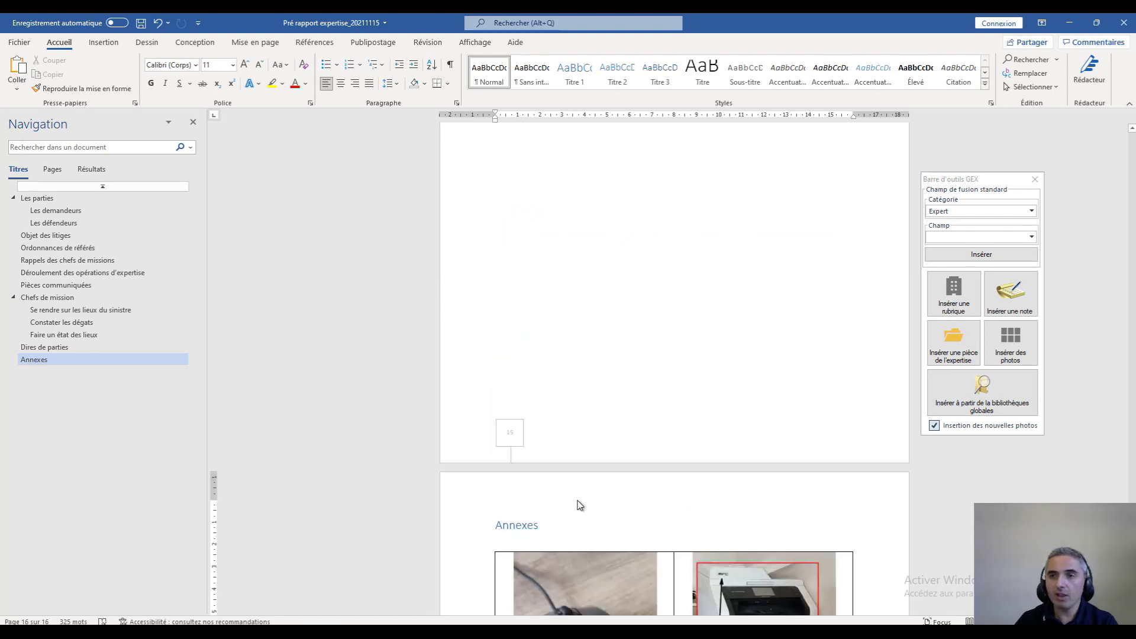
pyautogui.scroll(-3, 579, 501)
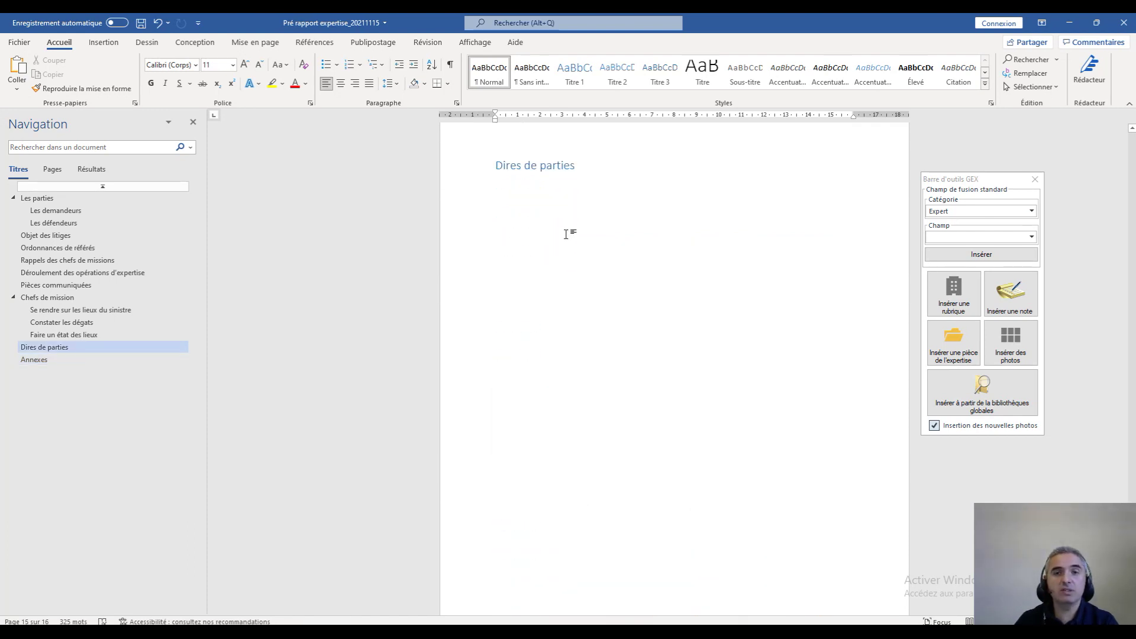
pyautogui.click(509, 222)
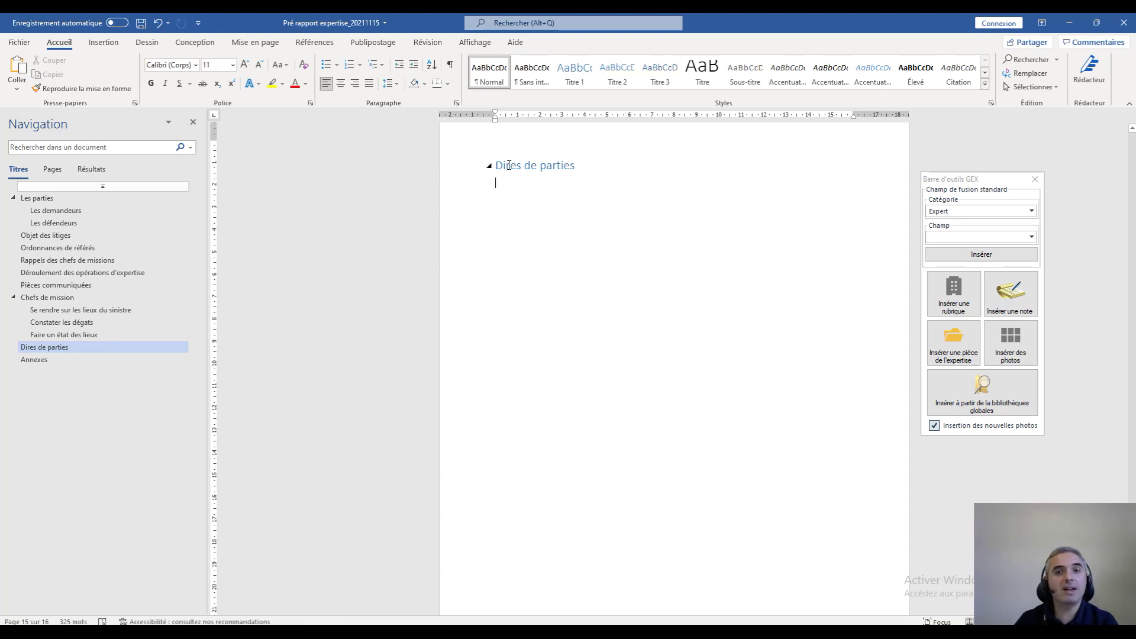
pyautogui.click(954, 340)
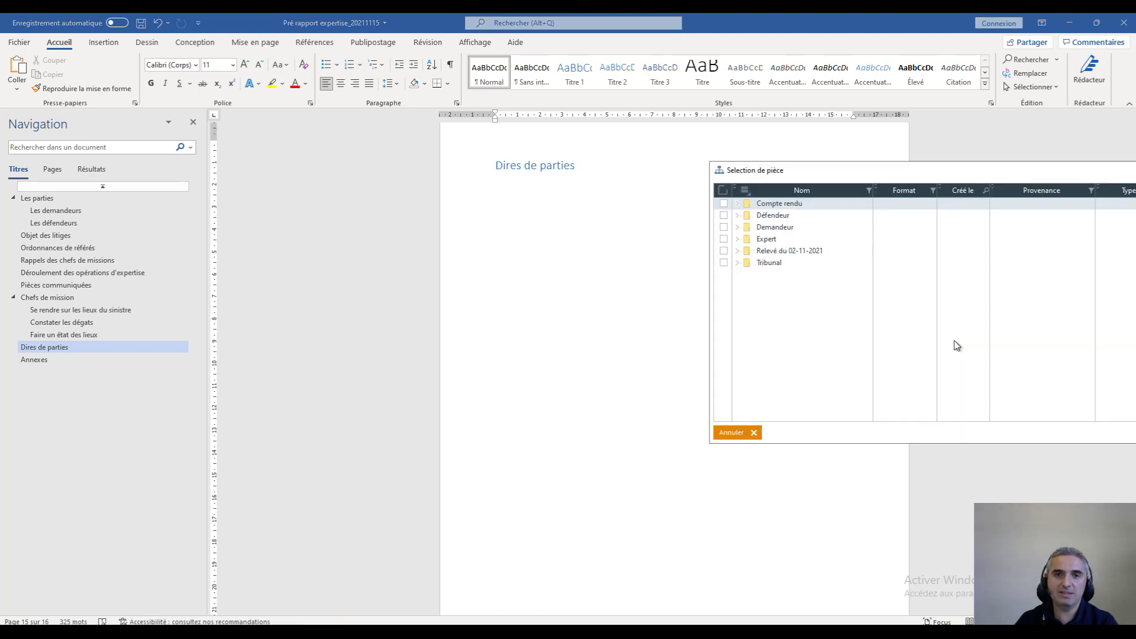
pyautogui.click(737, 216)
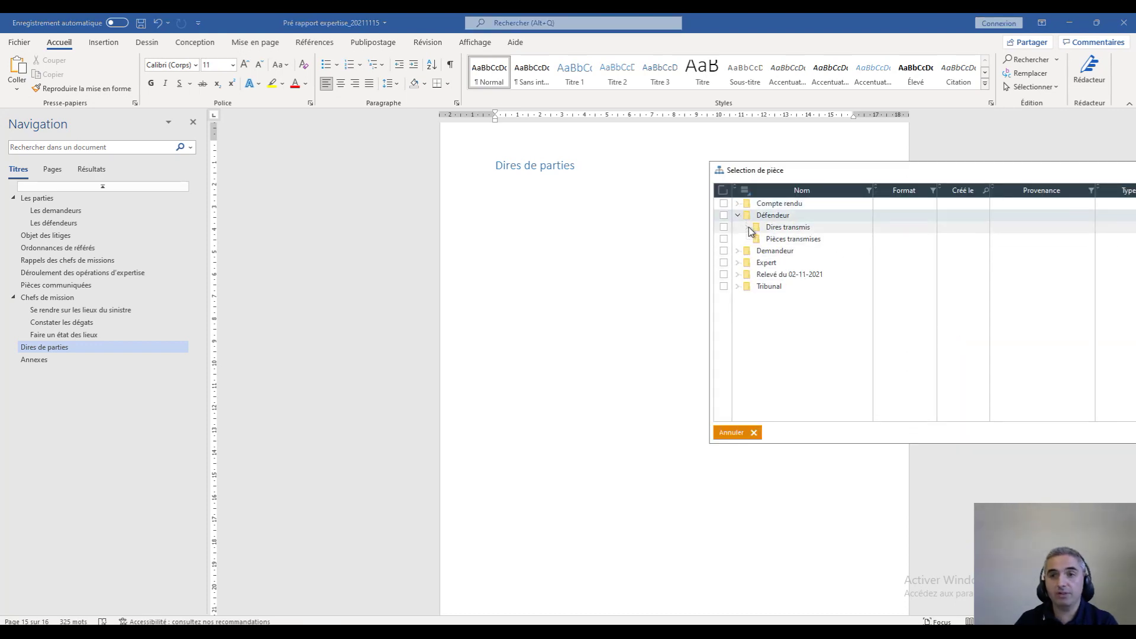
pyautogui.click(748, 227)
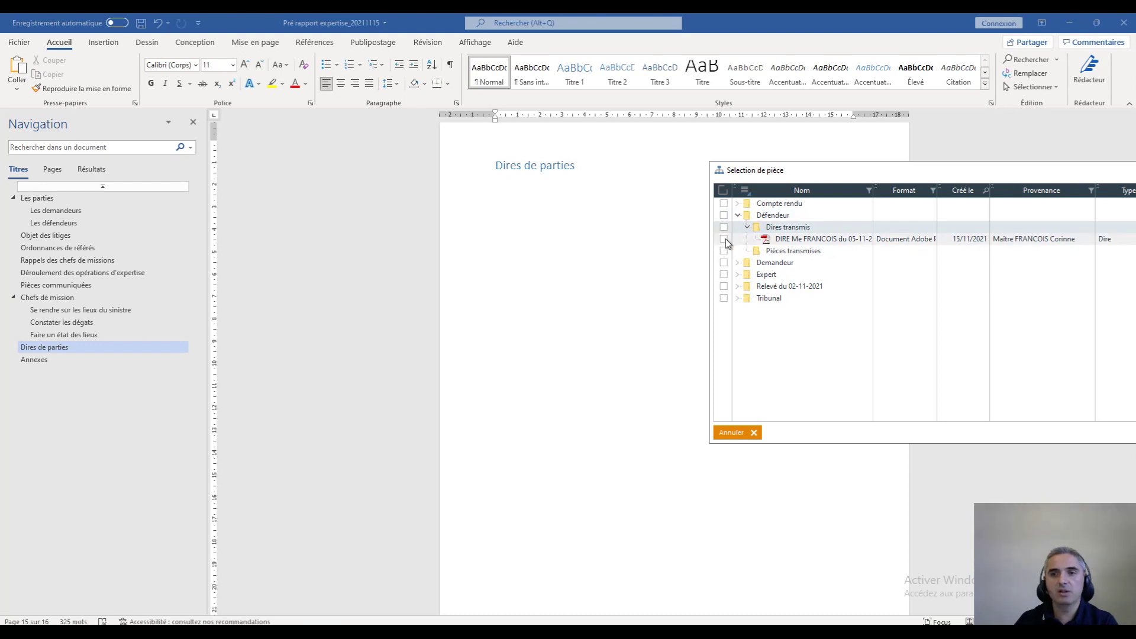
pyautogui.click(723, 239)
pyautogui.moveTo(874, 171); pyautogui.dragTo(558, 164)
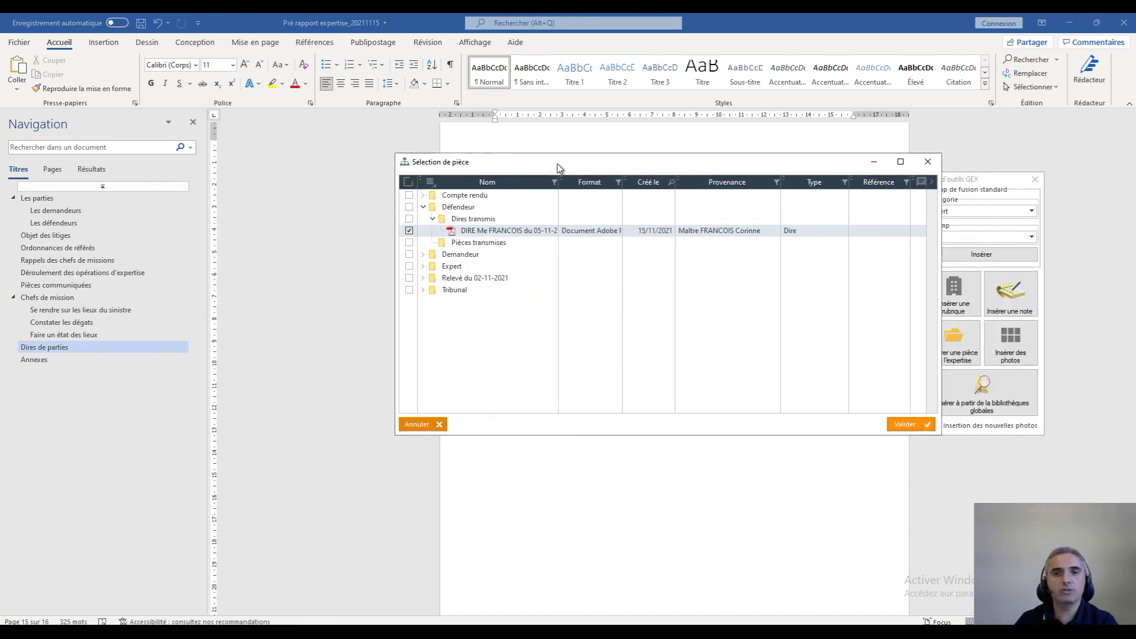
pyautogui.click(904, 423)
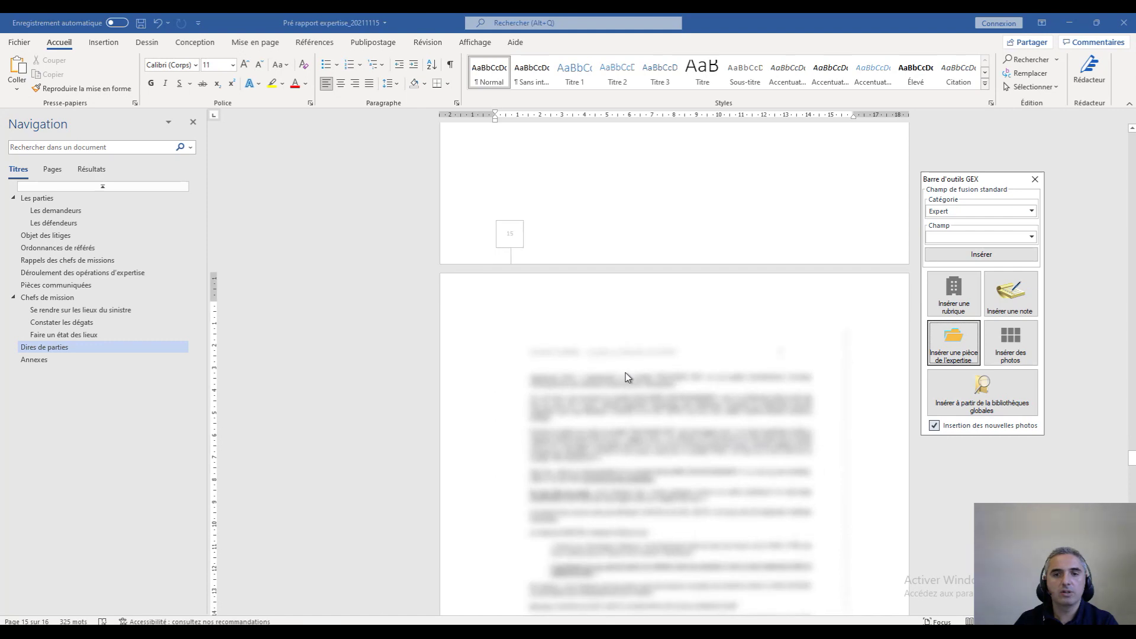
# Look through the pages of the lawyer's dire inserted under the "Dires de parties" heading
pyautogui.scroll(-15, 626, 376)
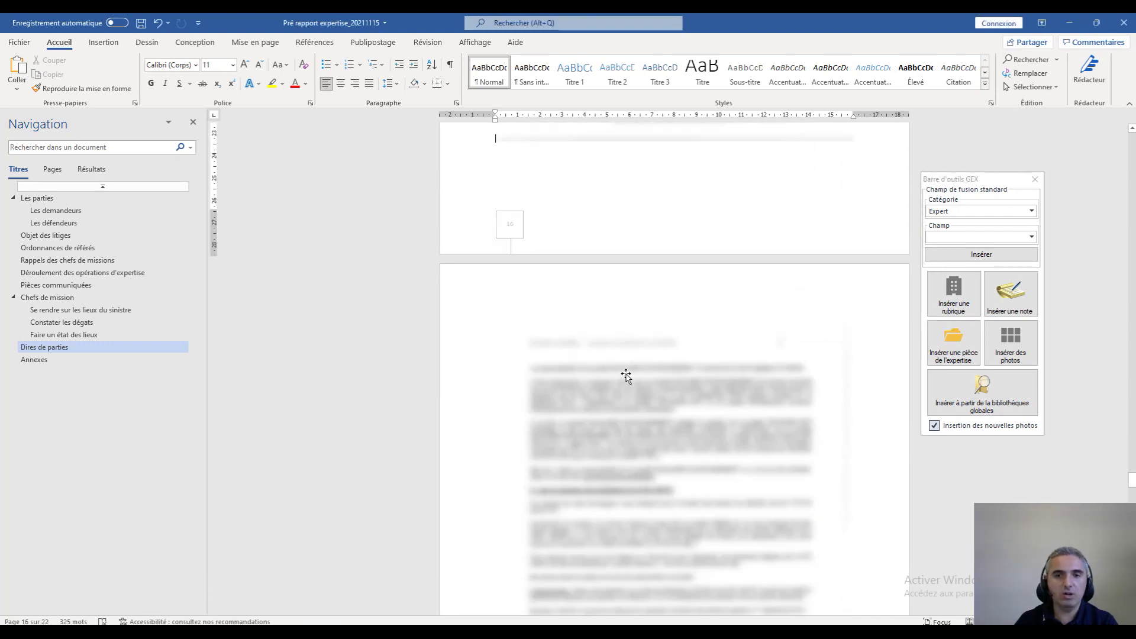
pyautogui.scroll(-15, 627, 384)
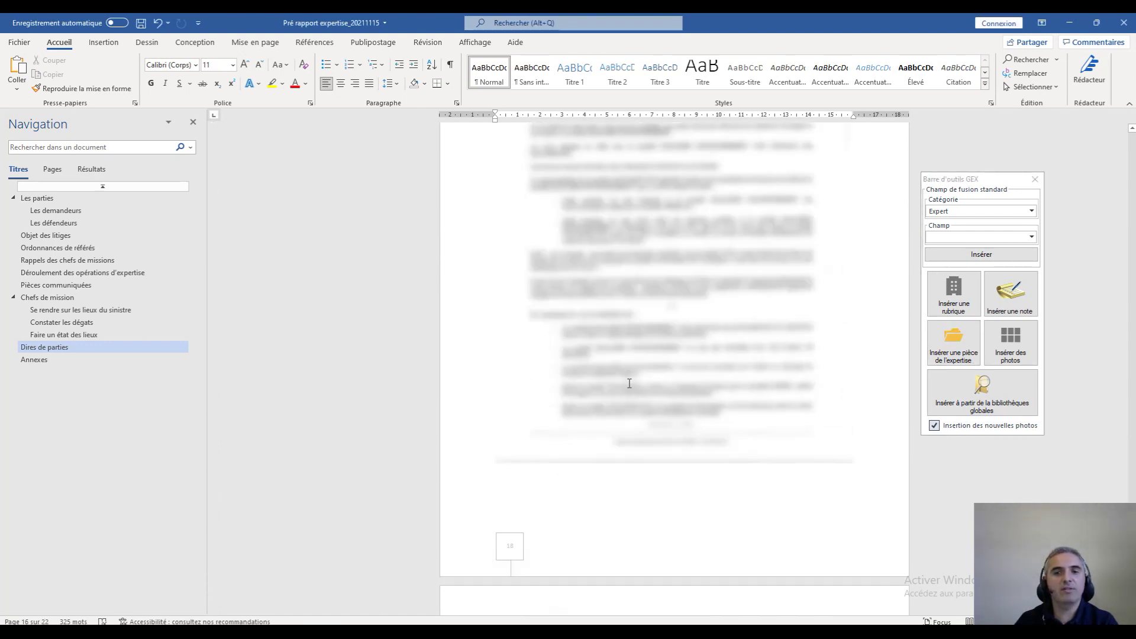
pyautogui.scroll(-3, 632, 390)
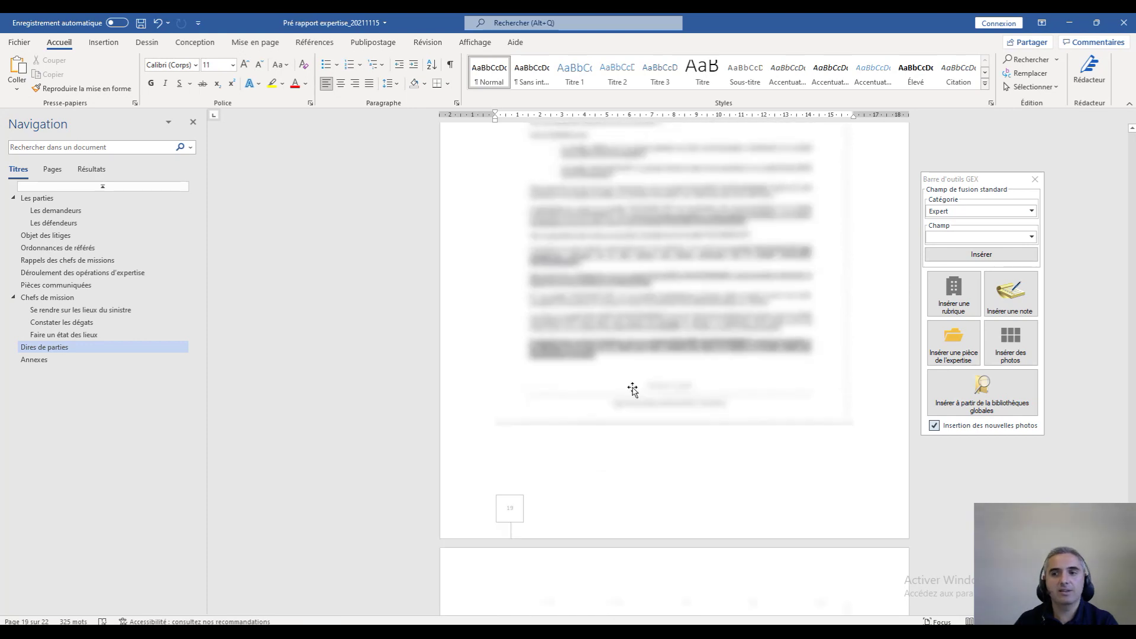
pyautogui.scroll(-1, 633, 385)
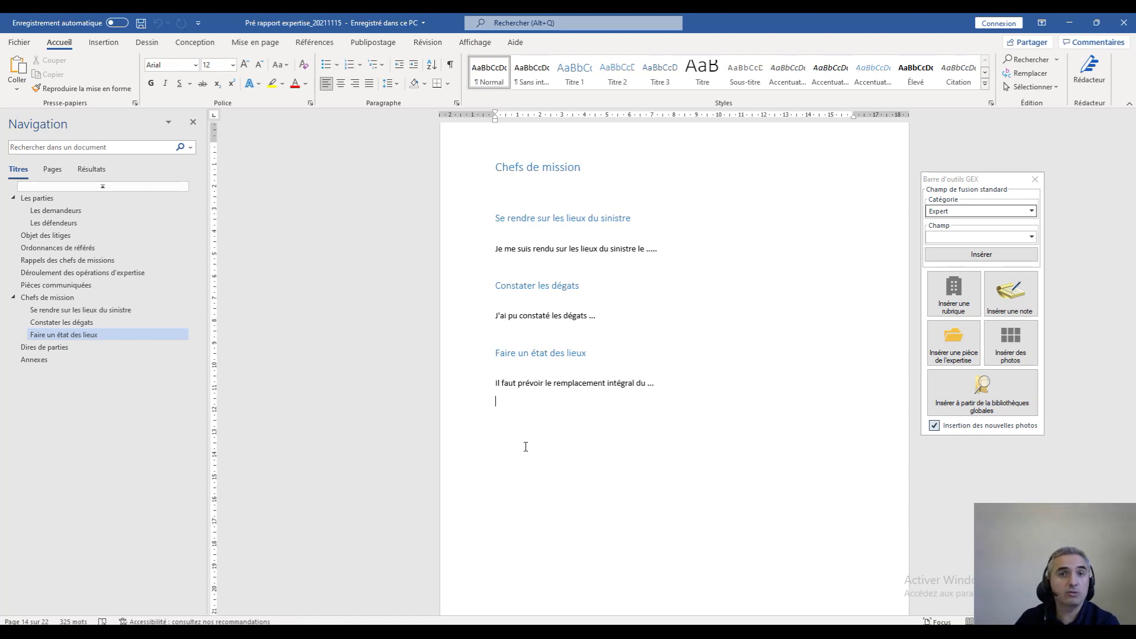
# Insert the merge field "Intitulé de l'expertise" from the "Expertise" category on a new line below the "Faire un état des lieux" text
pyautogui.press('Return')
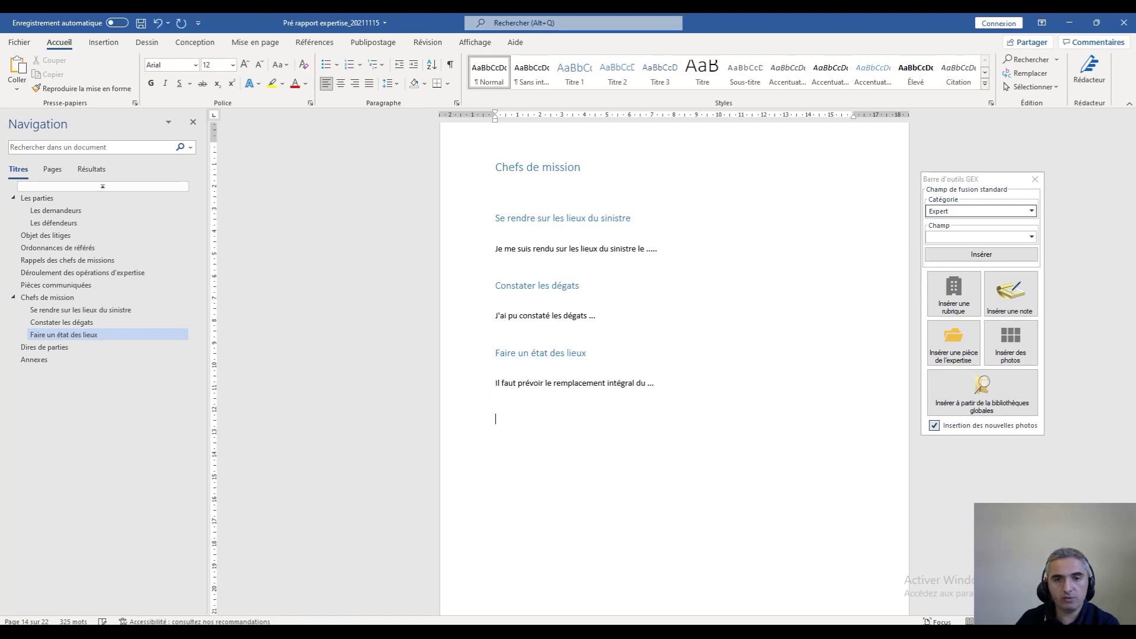
pyautogui.click(972, 212)
pyautogui.click(956, 241)
pyautogui.click(956, 239)
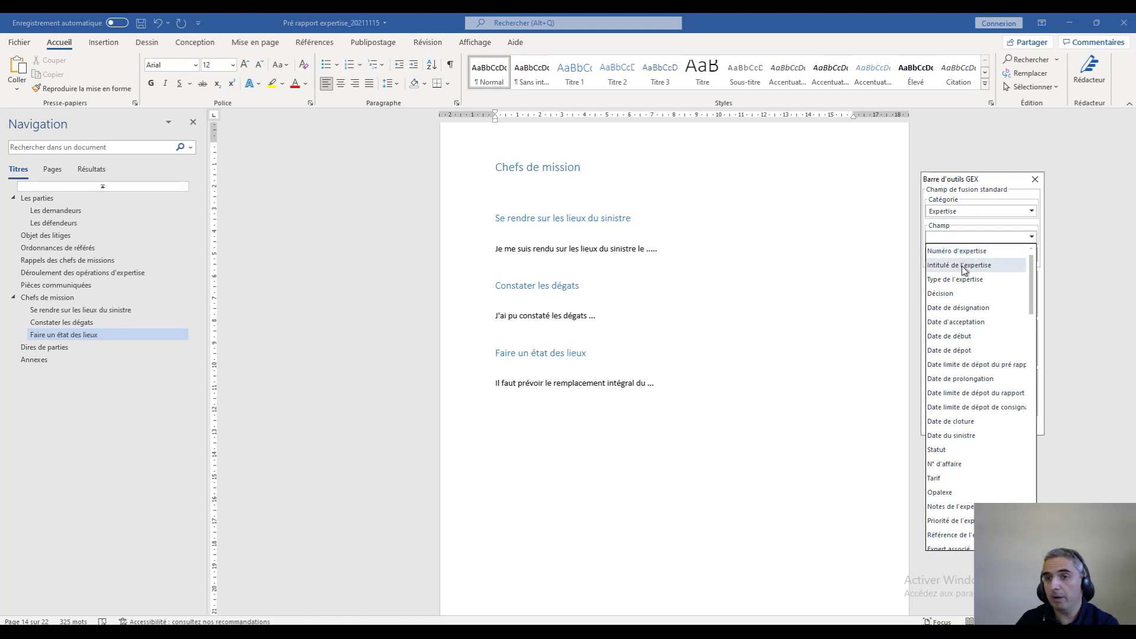
pyautogui.click(949, 270)
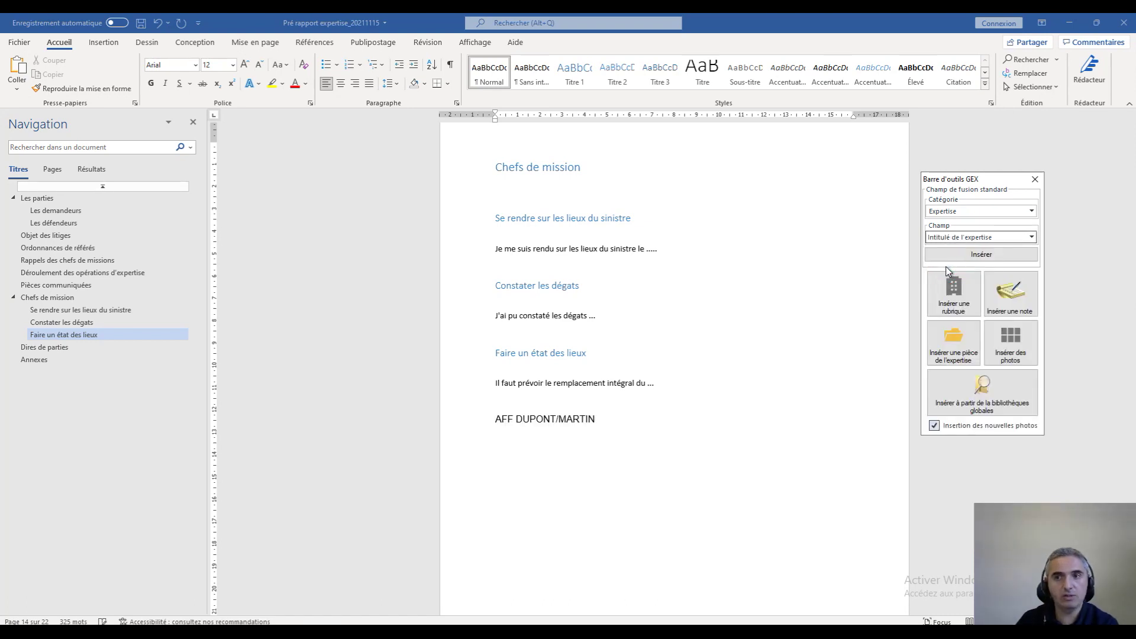
pyautogui.click(512, 419)
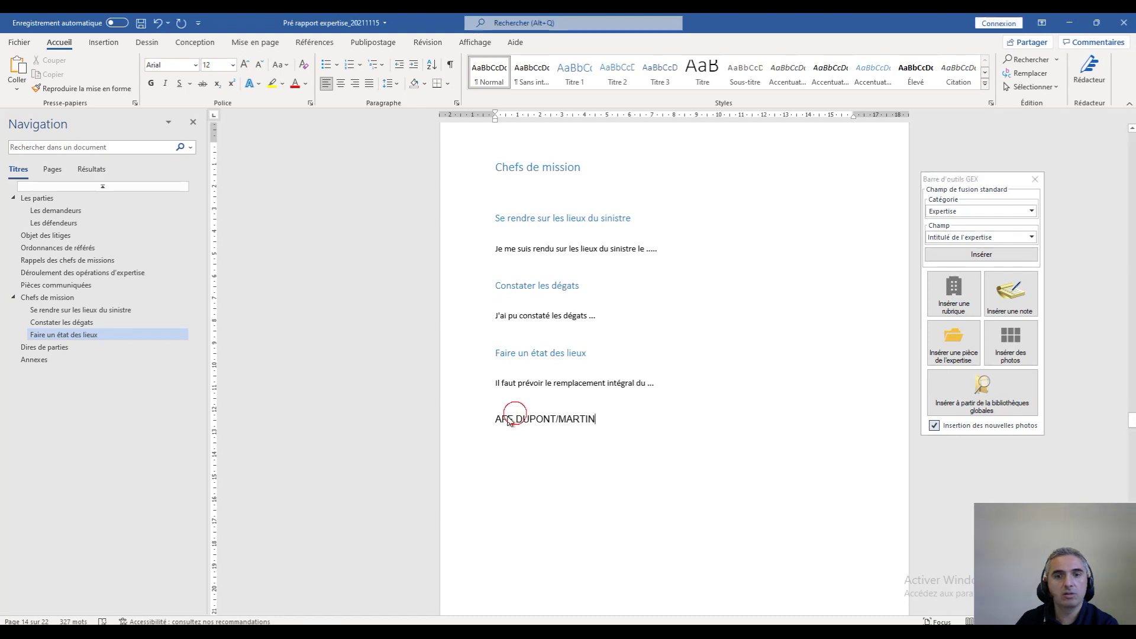
pyautogui.click(597, 419)
pyautogui.click(600, 424)
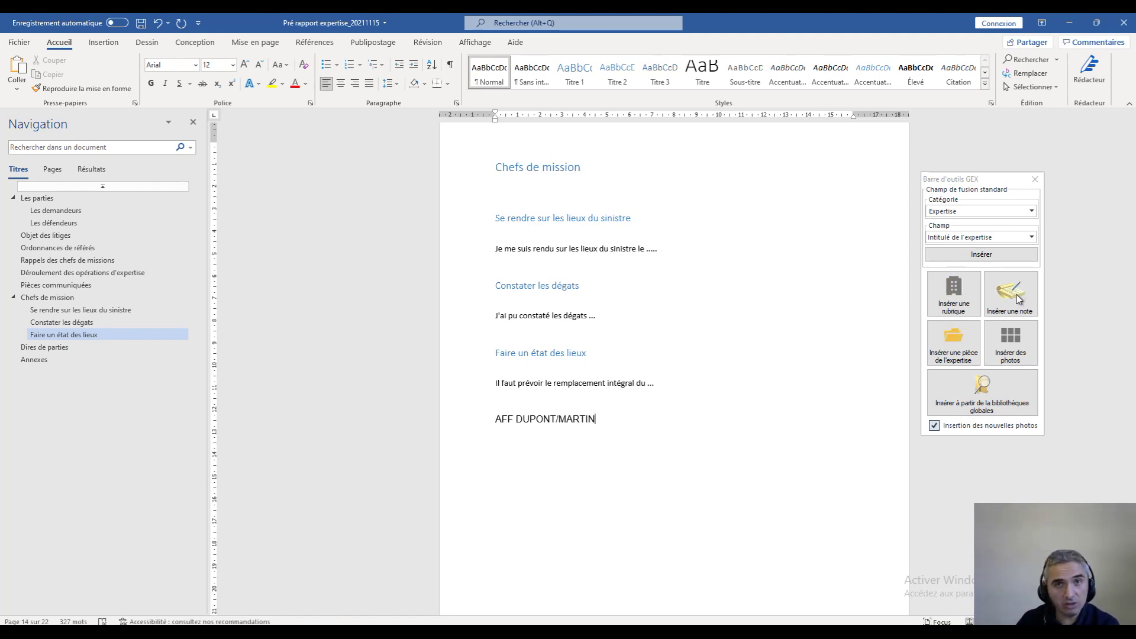
# Insert the "Objet de la visite" note dated 15/11/2021 on a new line below the inserted expertise title
pyautogui.click(604, 436)
pyautogui.press('Return')
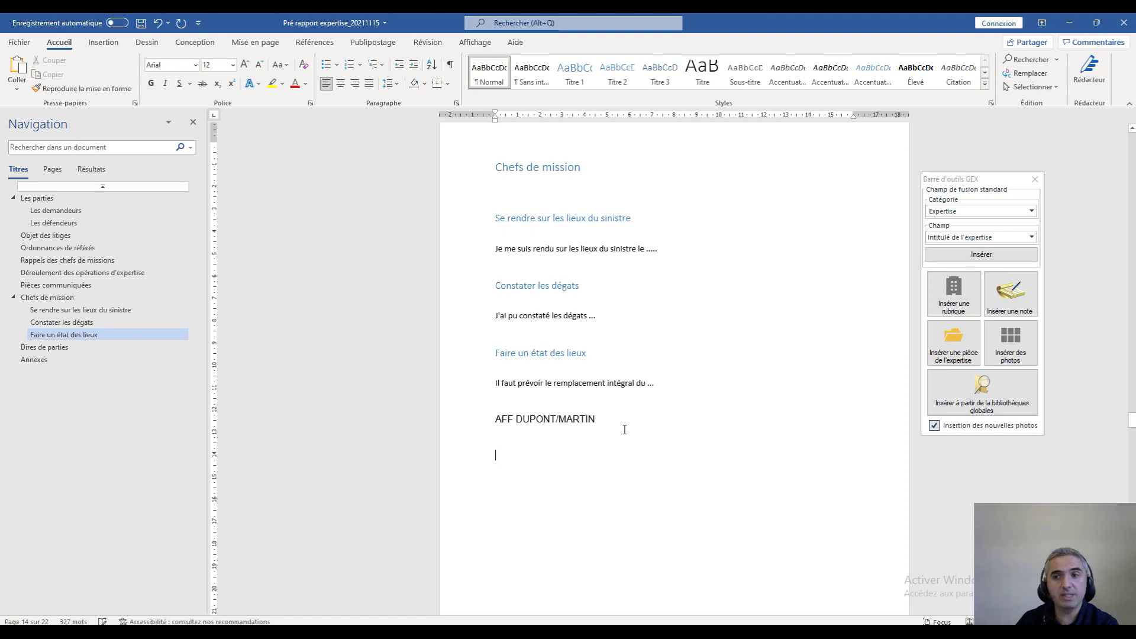
pyautogui.click(1015, 296)
pyautogui.click(905, 195)
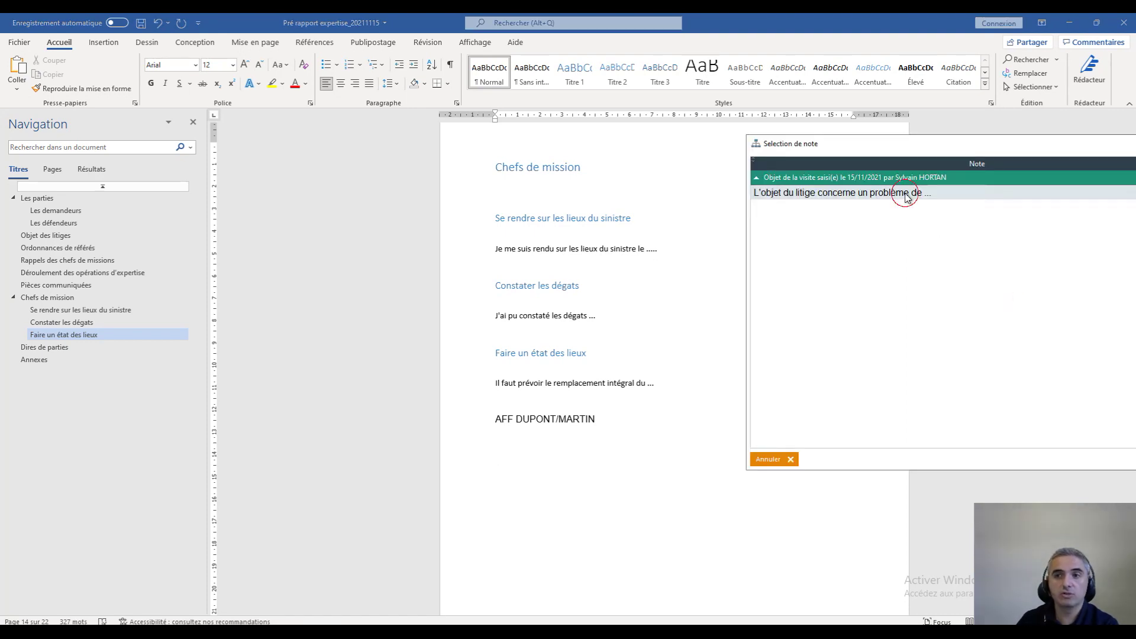
pyautogui.moveTo(908, 157); pyautogui.dragTo(783, 155)
pyautogui.click(761, 173)
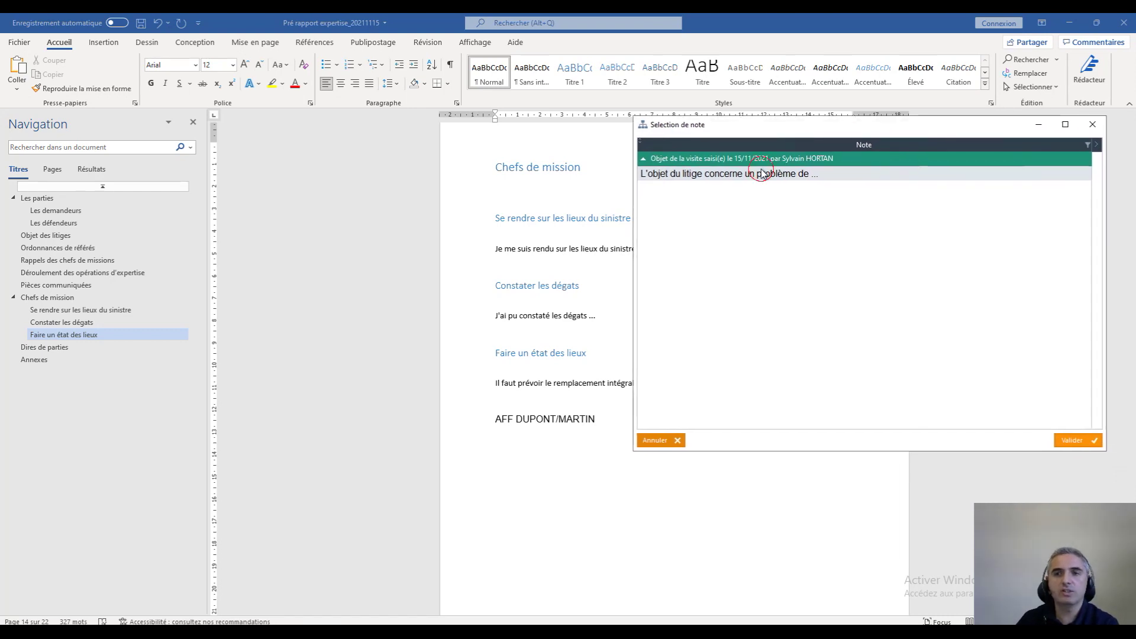
pyautogui.click(1076, 440)
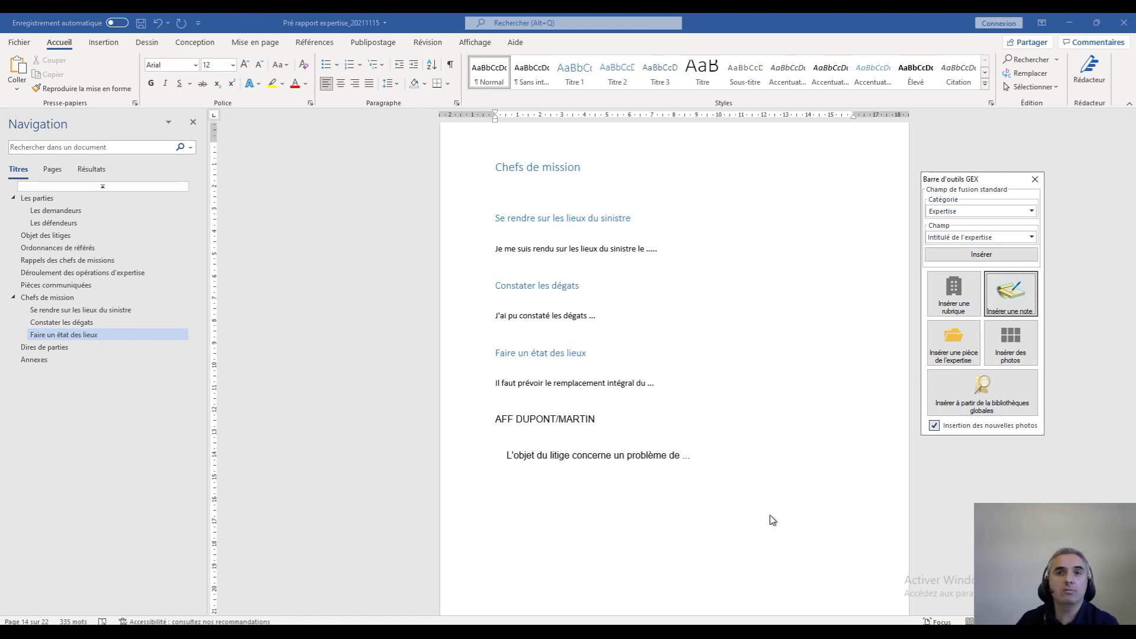
# Save the completed pre-report and close the document to return to the case documents in GEX
pyautogui.click(716, 507)
pyautogui.scroll(-1, 624, 516)
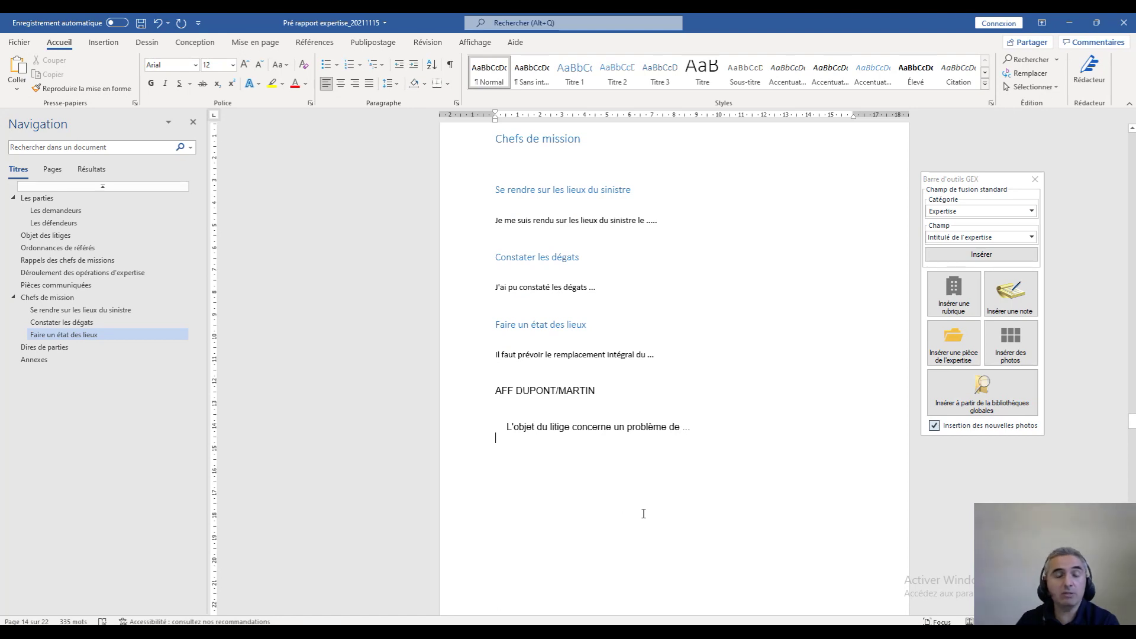
pyautogui.click(141, 26)
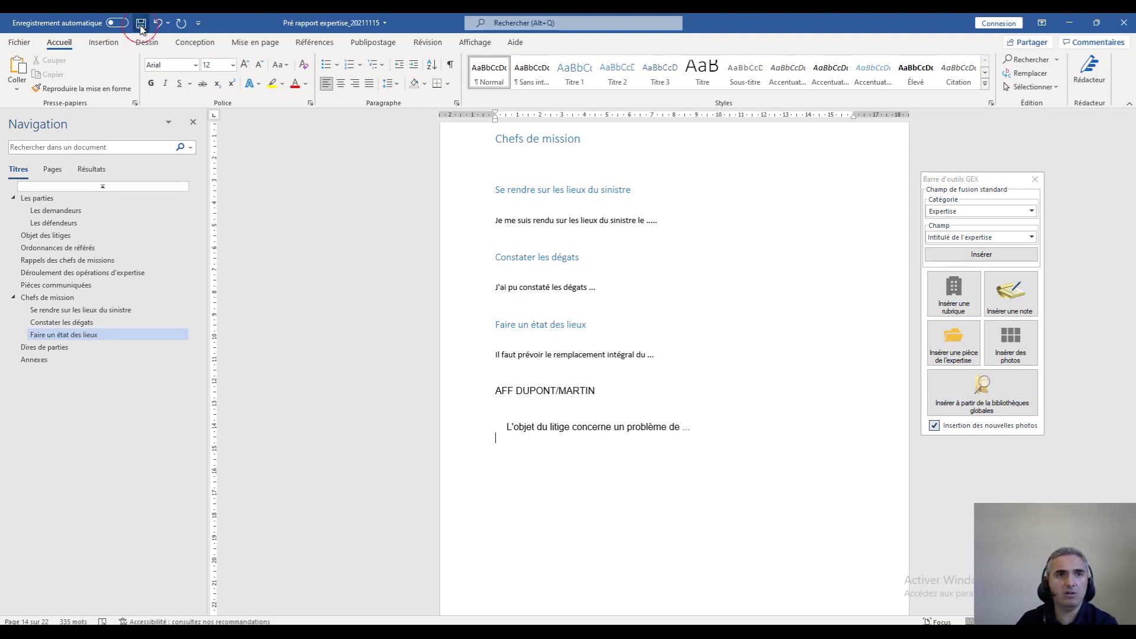
pyautogui.click(1123, 22)
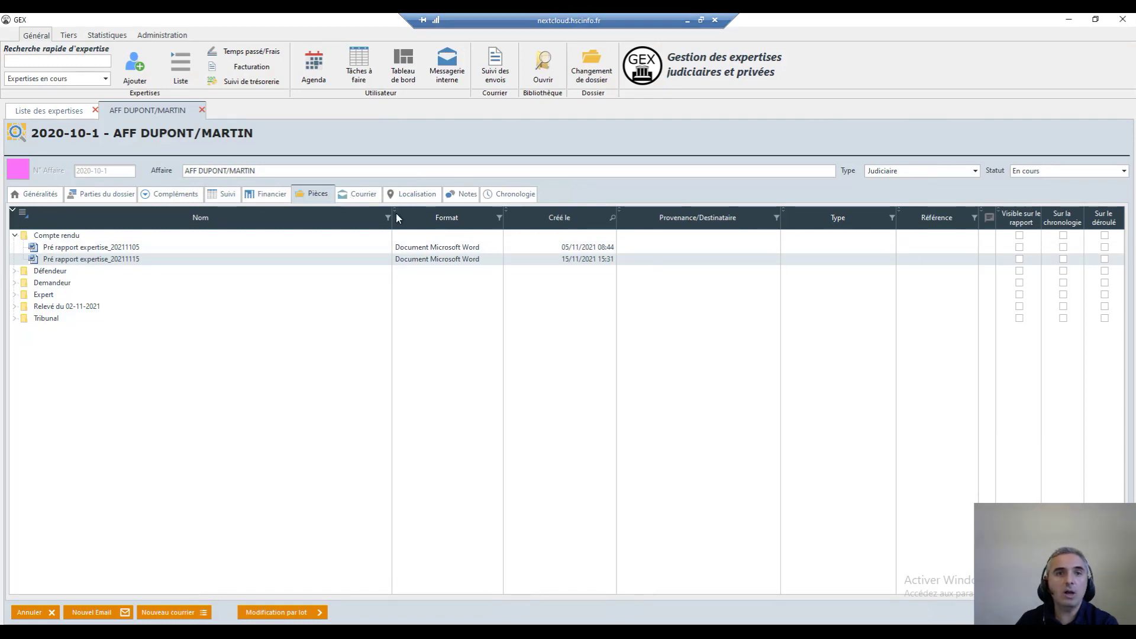
# Reopen "Pré rapport expertise_20211115" from the "Compte rendu" folder to check the saved report, and close it
pyautogui.click(50, 237)
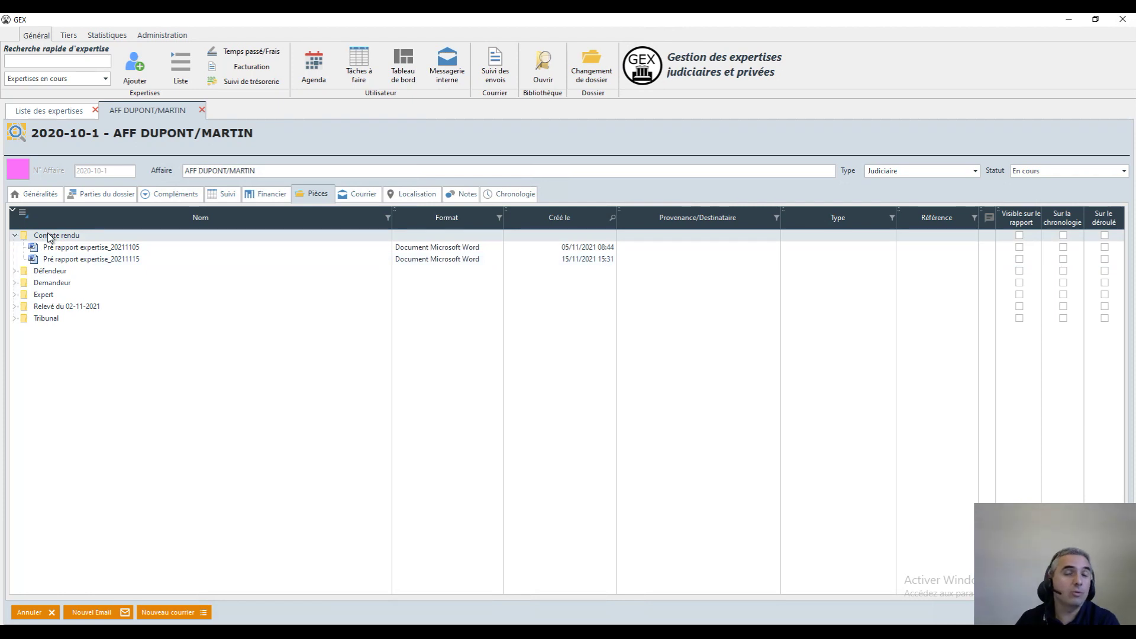
pyautogui.click(77, 261)
pyautogui.doubleClick(89, 261)
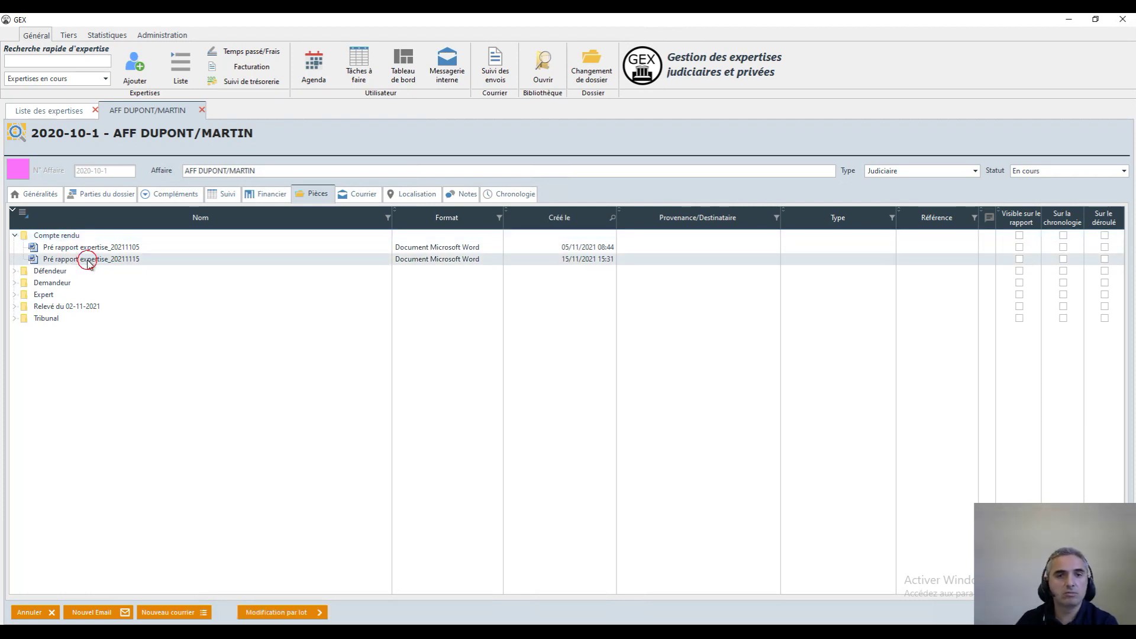
pyautogui.click(561, 350)
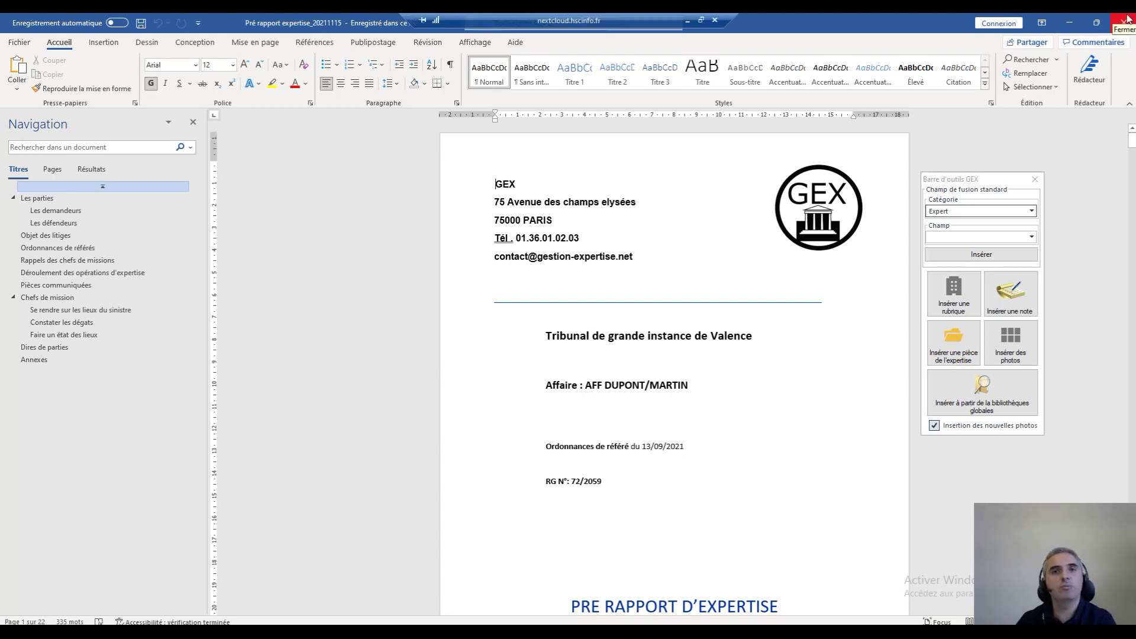
pyautogui.click(1127, 19)
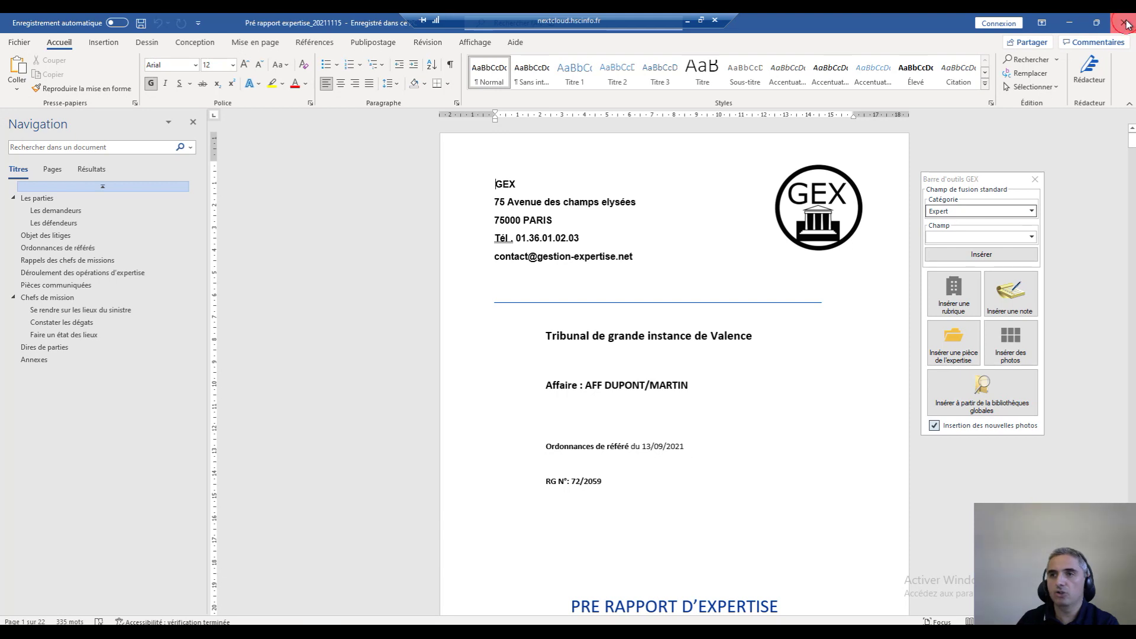